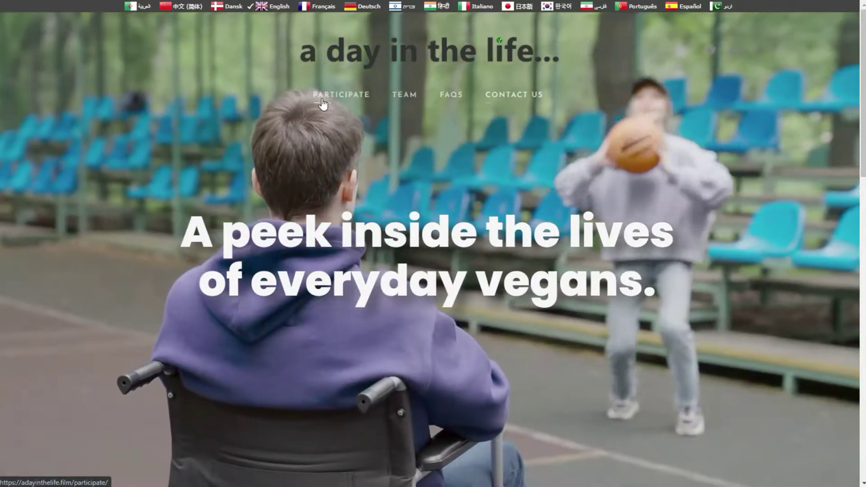
- Browse the old Participate page and FAQs, expanding 'What should I include in my video?'
{"action": "mouse_move", "coordinate": [323, 104]}
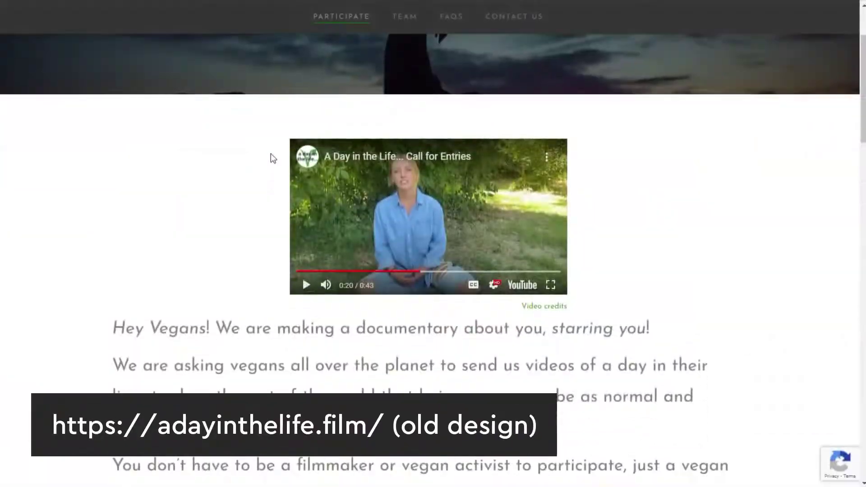
{"action": "scroll", "coordinate": [270, 153], "scroll_direction": "down", "scroll_amount": 20}
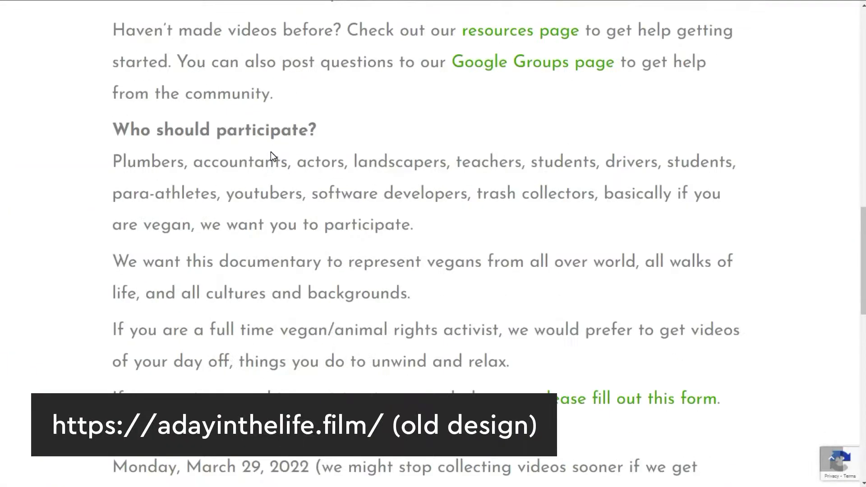
{"action": "scroll", "coordinate": [271, 153], "scroll_direction": "down", "scroll_amount": 8}
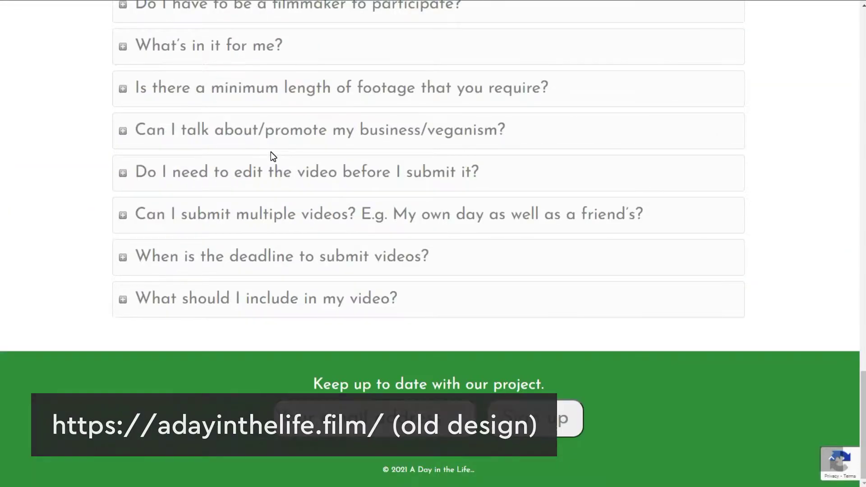
{"action": "left_click", "coordinate": [215, 297]}
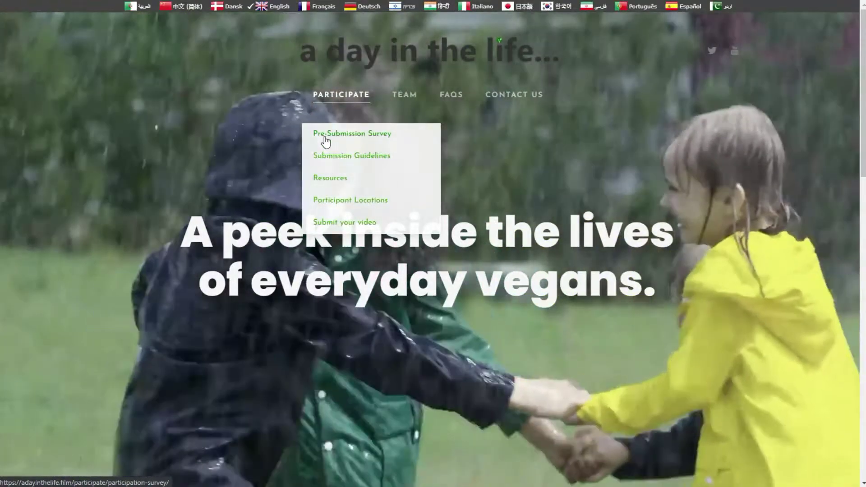
- Open the Pre-Submission Survey page and scroll through its form
{"action": "left_click", "coordinate": [324, 134]}
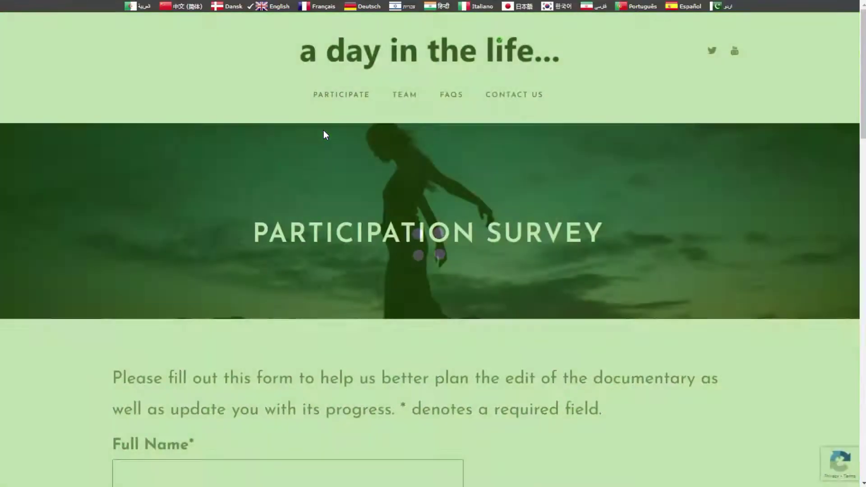
{"action": "scroll", "coordinate": [322, 132], "scroll_direction": "down", "scroll_amount": 20}
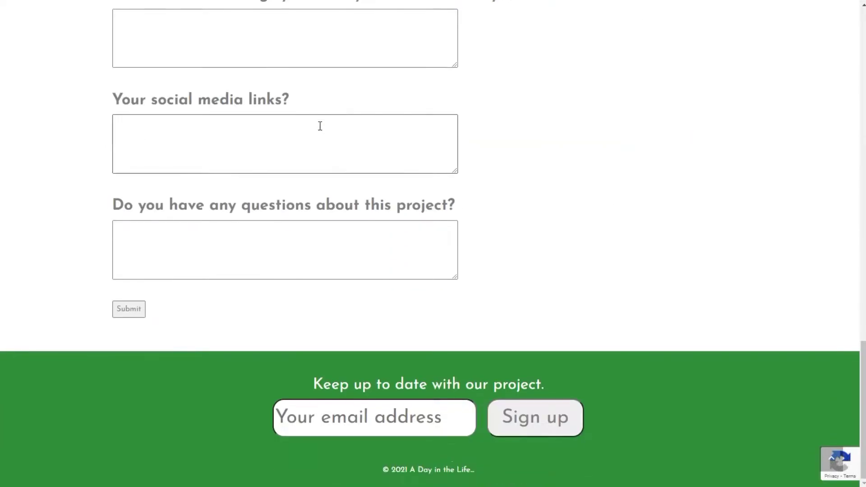
{"action": "scroll", "coordinate": [320, 126], "scroll_direction": "up", "scroll_amount": 20}
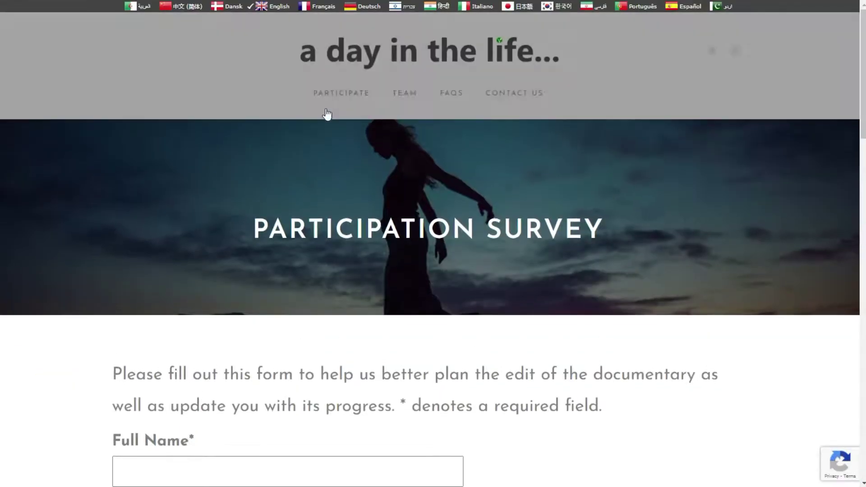
{"action": "mouse_move", "coordinate": [333, 99]}
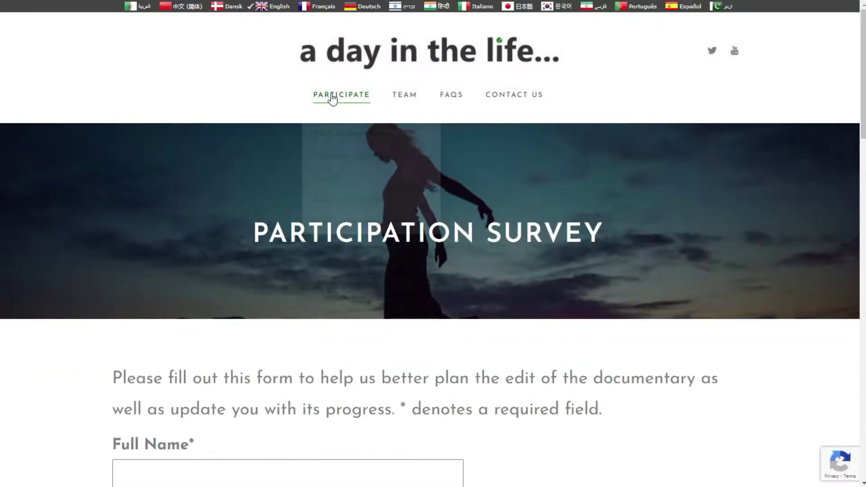
{"action": "scroll", "coordinate": [332, 104], "scroll_direction": "down", "scroll_amount": 15}
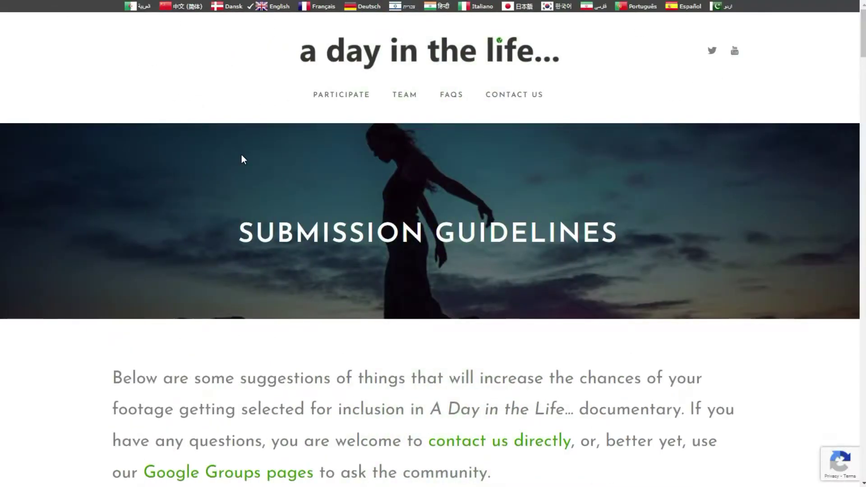
{"action": "scroll", "coordinate": [242, 155], "scroll_direction": "down", "scroll_amount": 10}
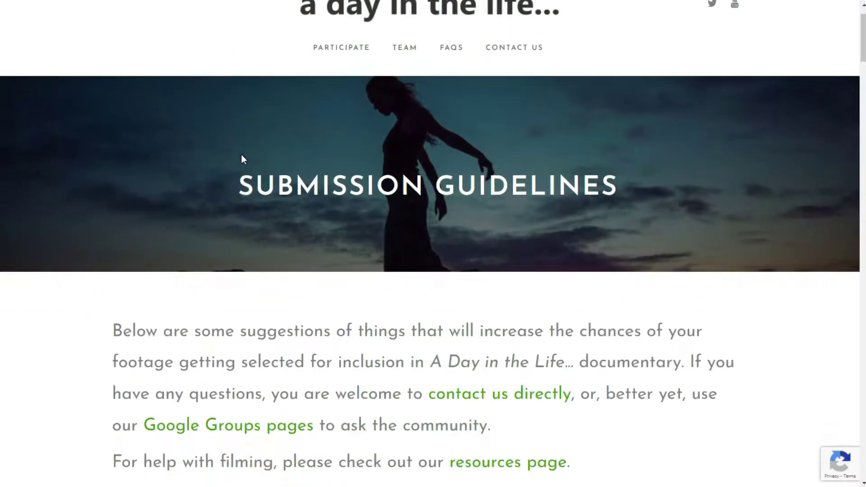
{"action": "scroll", "coordinate": [241, 154], "scroll_direction": "down", "scroll_amount": 4}
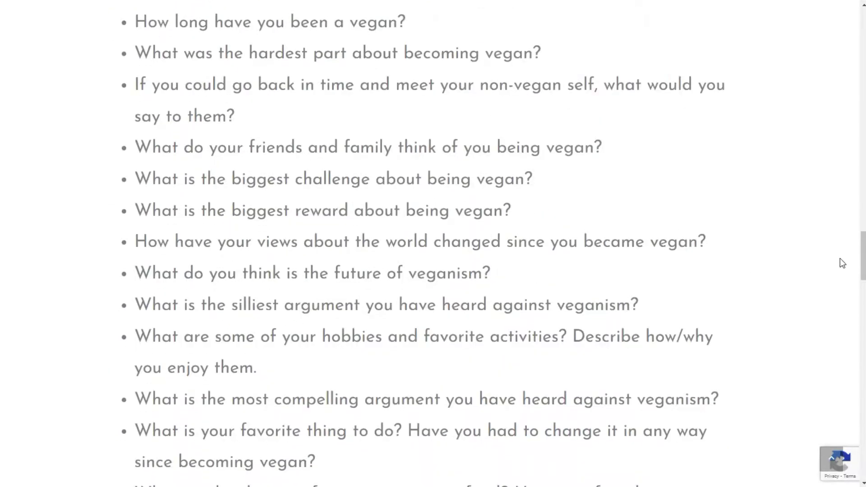
{"action": "left_click_drag", "start_coordinate": [864, 265], "coordinate": [863, 42]}
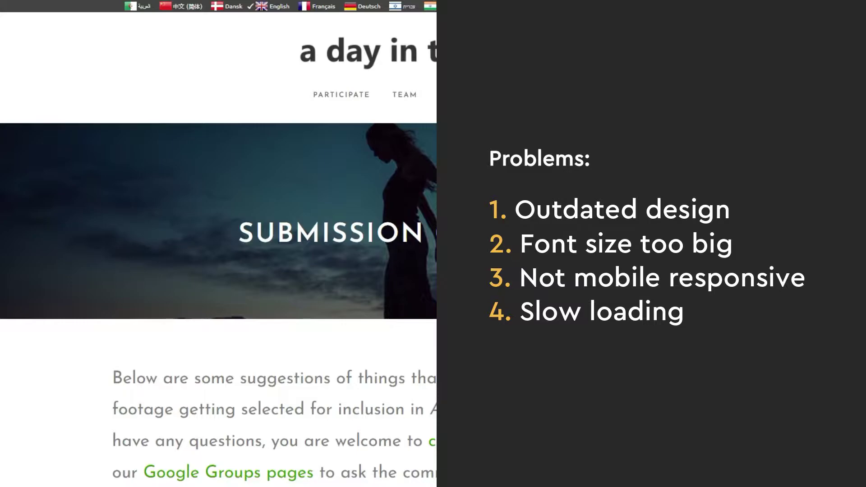
- Scroll the Submission Guidelines page, then go to Submit your video under PARTICIPATE
{"action": "scroll", "coordinate": [344, 185], "scroll_direction": "down", "scroll_amount": 1}
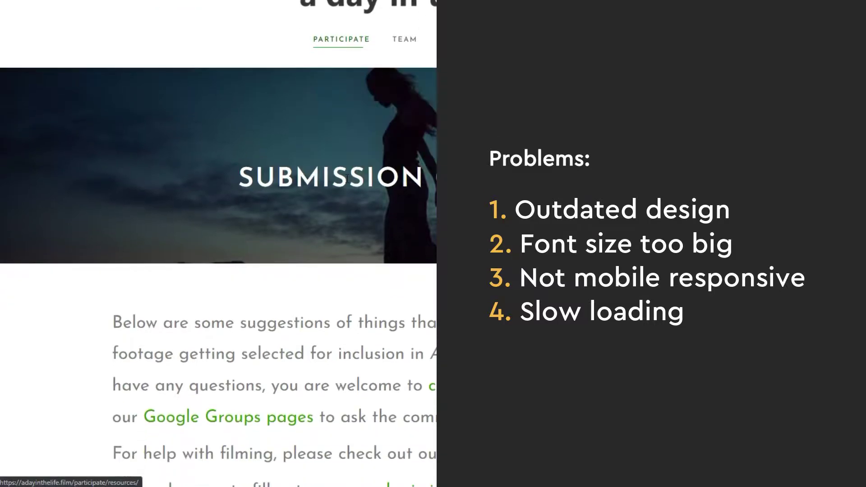
{"action": "scroll", "coordinate": [352, 173], "scroll_direction": "down", "scroll_amount": 6}
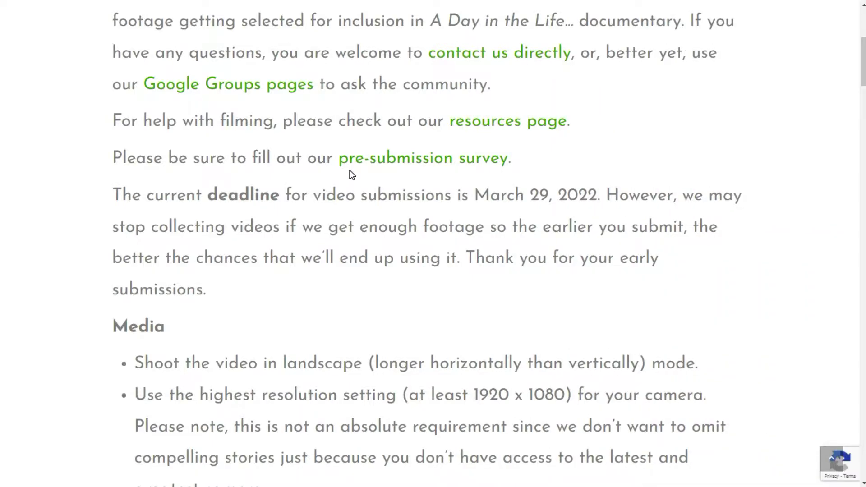
{"action": "scroll", "coordinate": [350, 169], "scroll_direction": "up", "scroll_amount": 7}
{"action": "mouse_move", "coordinate": [334, 100]}
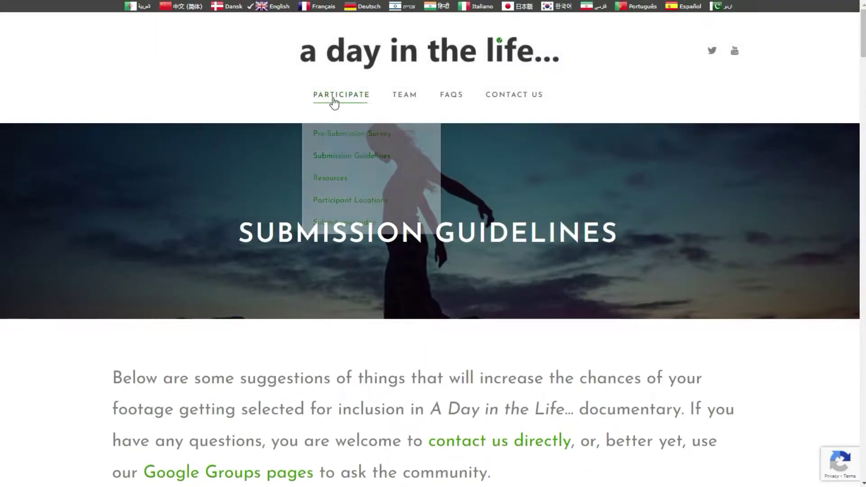
{"action": "left_click", "coordinate": [343, 223]}
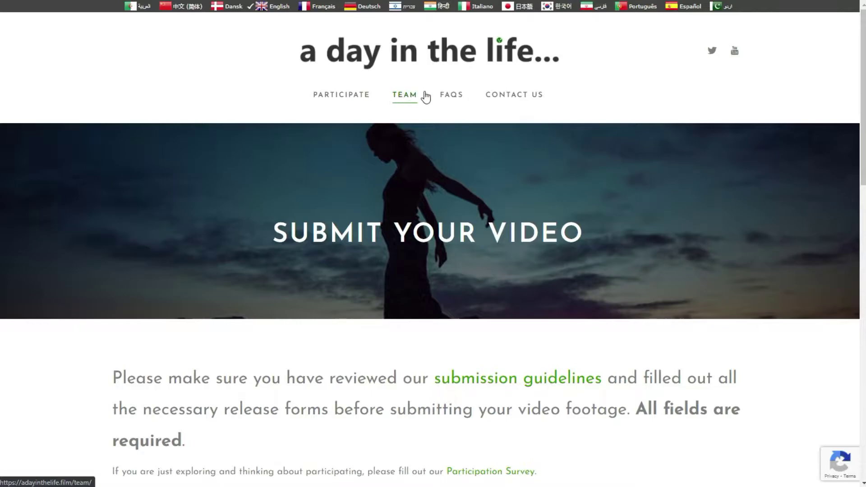
- Read through the Frequently Asked Questions page, highlighting the phrase about the project website
{"action": "left_click", "coordinate": [455, 98]}
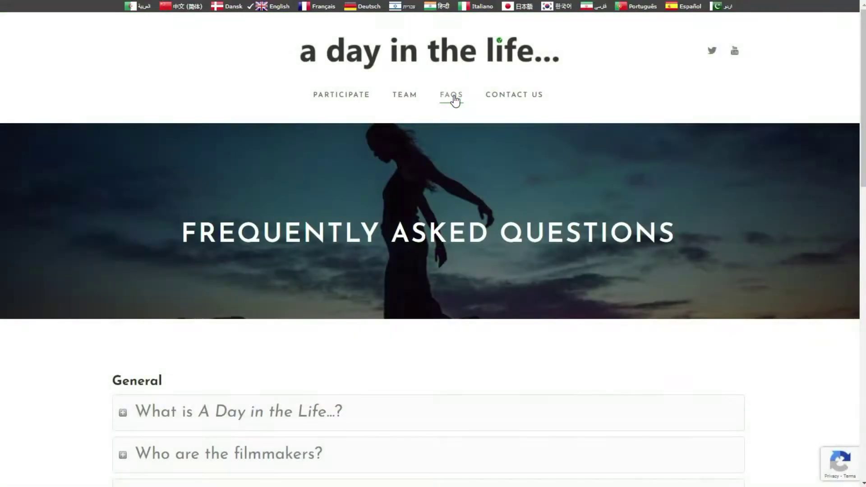
{"action": "scroll", "coordinate": [320, 143], "scroll_direction": "down", "scroll_amount": 15}
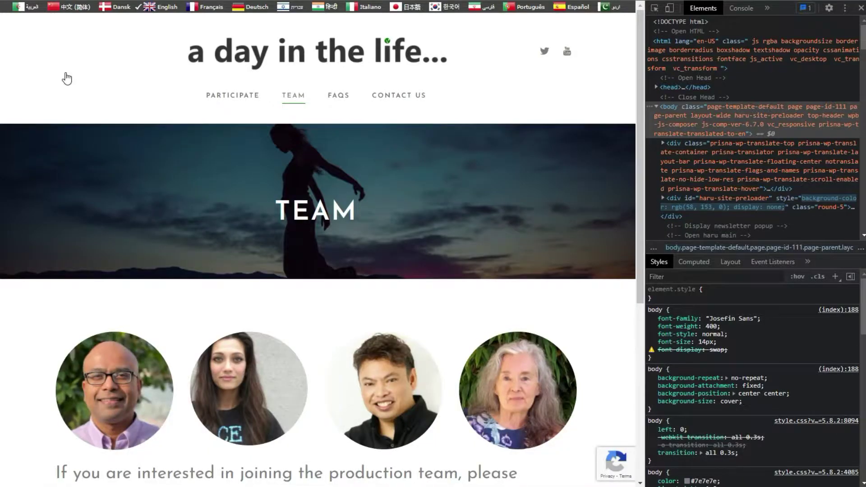
{"action": "scroll", "coordinate": [63, 77], "scroll_direction": "down", "scroll_amount": 6}
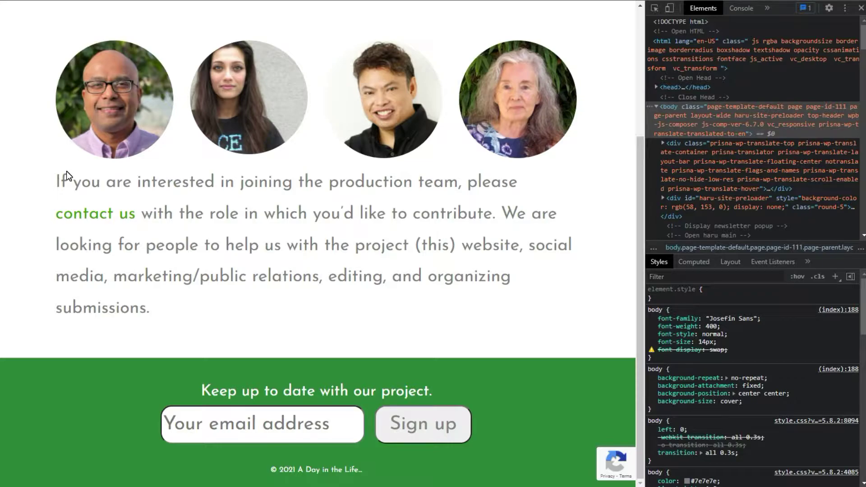
{"action": "left_click_drag", "start_coordinate": [288, 253], "coordinate": [523, 253]}
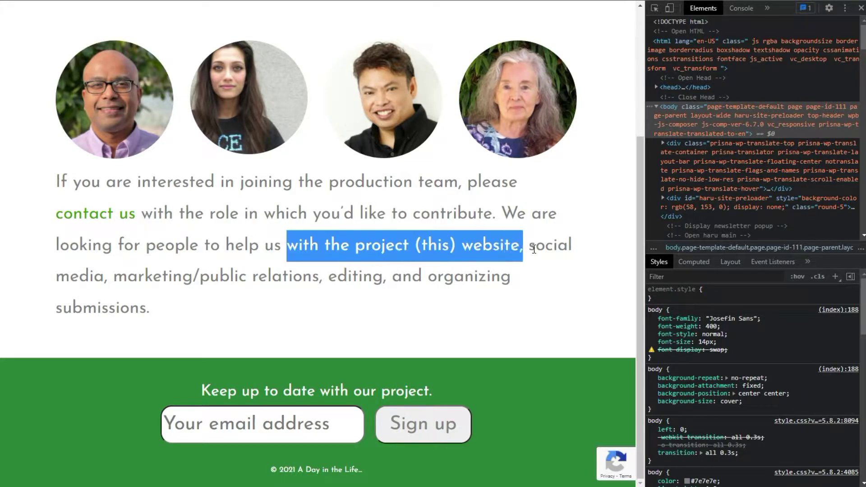
- View two team members' profile pages from the Team page's photos
{"action": "left_click", "coordinate": [250, 95]}
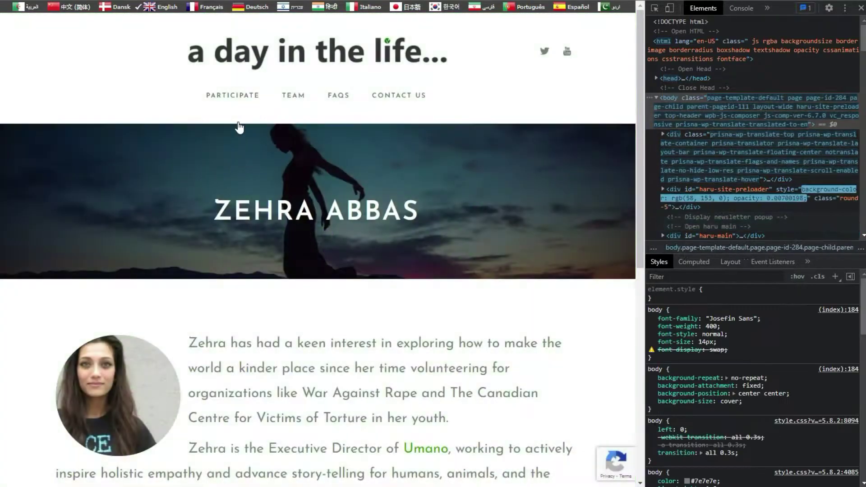
{"action": "scroll", "coordinate": [139, 318], "scroll_direction": "down", "scroll_amount": 1}
{"action": "key", "text": "alt+Left"}
{"action": "right_click", "coordinate": [362, 105]}
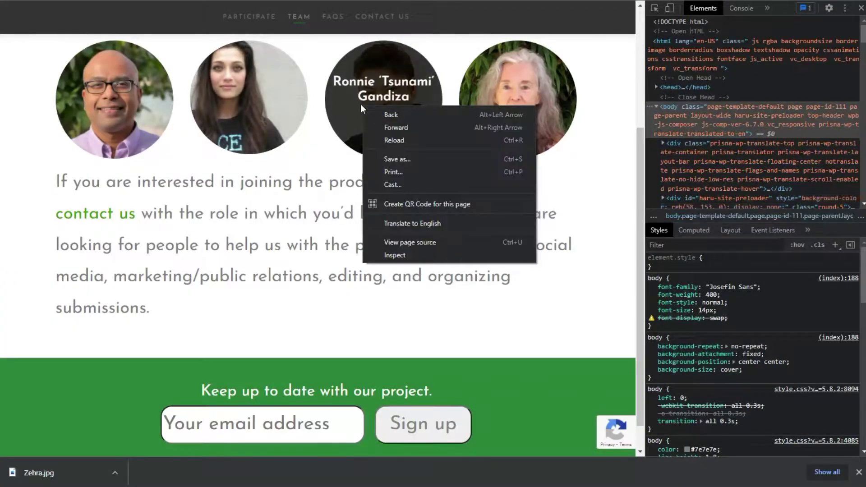
{"action": "left_click", "coordinate": [199, 79]}
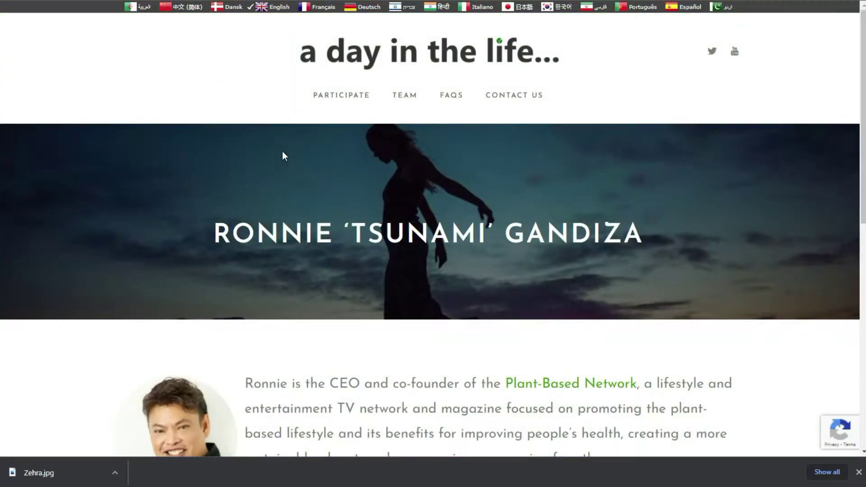
{"action": "scroll", "coordinate": [283, 144], "scroll_direction": "down", "scroll_amount": 8}
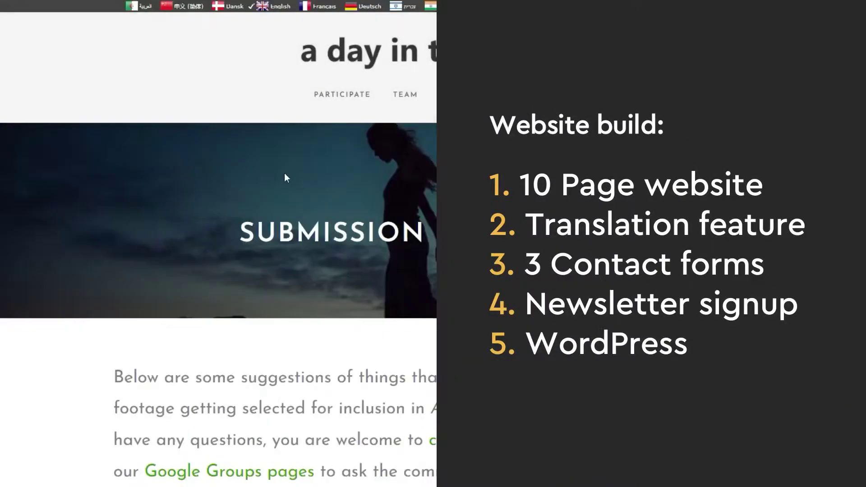
{"action": "mouse_move", "coordinate": [328, 98]}
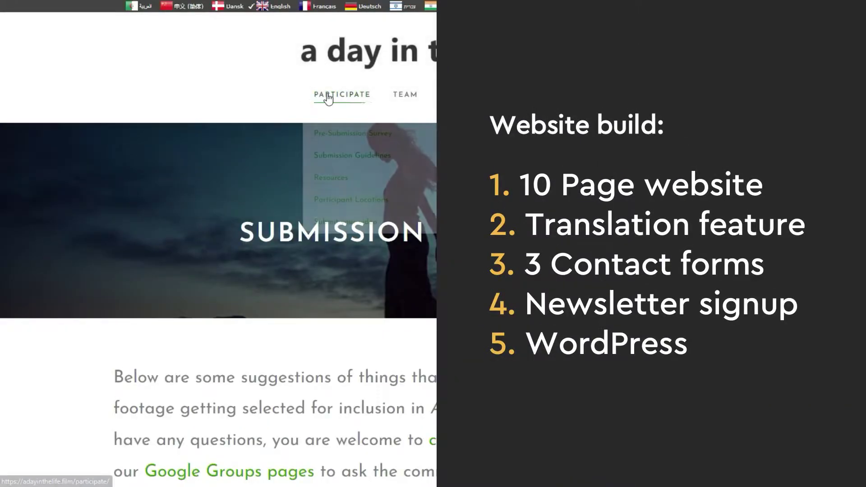
{"action": "left_click", "coordinate": [386, 156]}
{"action": "scroll", "coordinate": [168, 171], "scroll_direction": "down", "scroll_amount": 20}
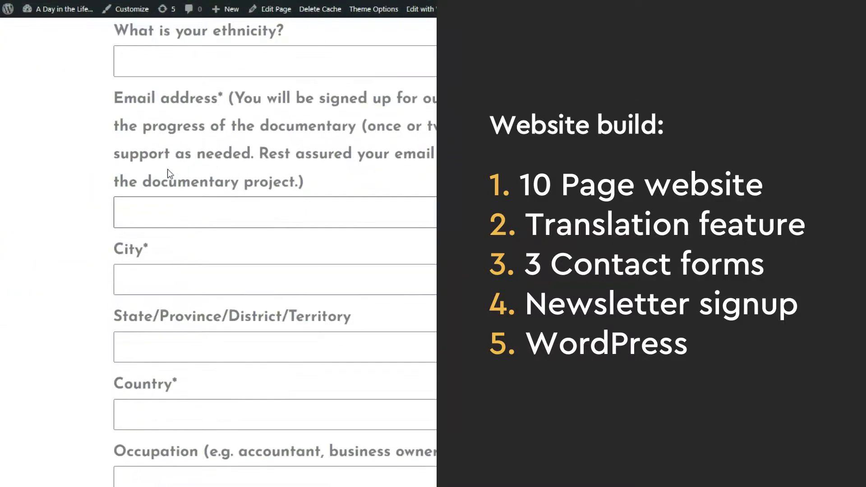
{"action": "scroll", "coordinate": [169, 169], "scroll_direction": "up", "scroll_amount": 15}
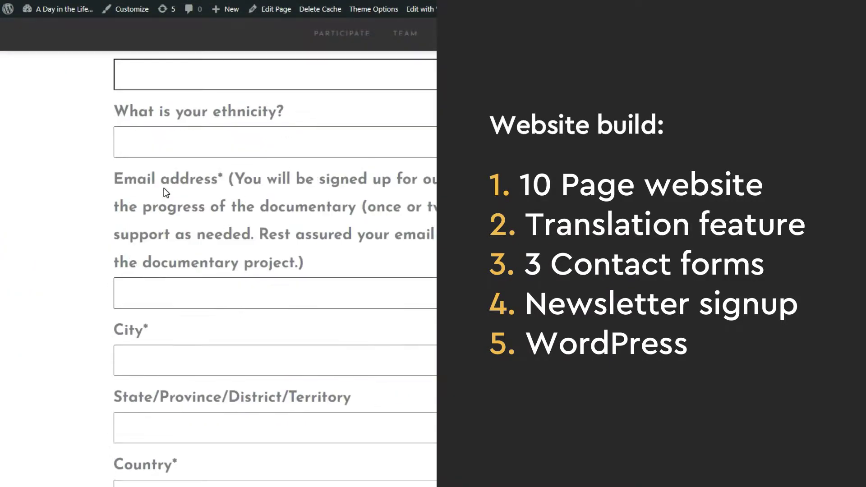
{"action": "scroll", "coordinate": [186, 155], "scroll_direction": "down", "scroll_amount": 5}
{"action": "scroll", "coordinate": [186, 156], "scroll_direction": "down", "scroll_amount": 6}
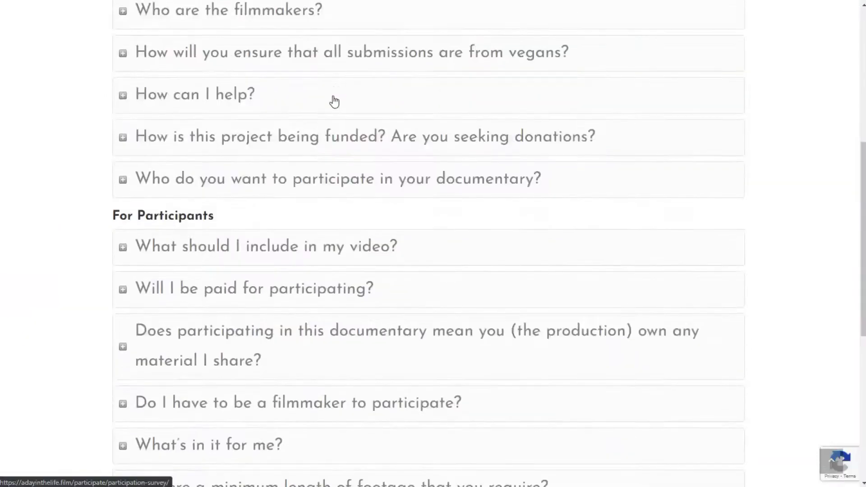
{"action": "scroll", "coordinate": [333, 100], "scroll_direction": "up", "scroll_amount": 2}
{"action": "left_click", "coordinate": [292, 86]}
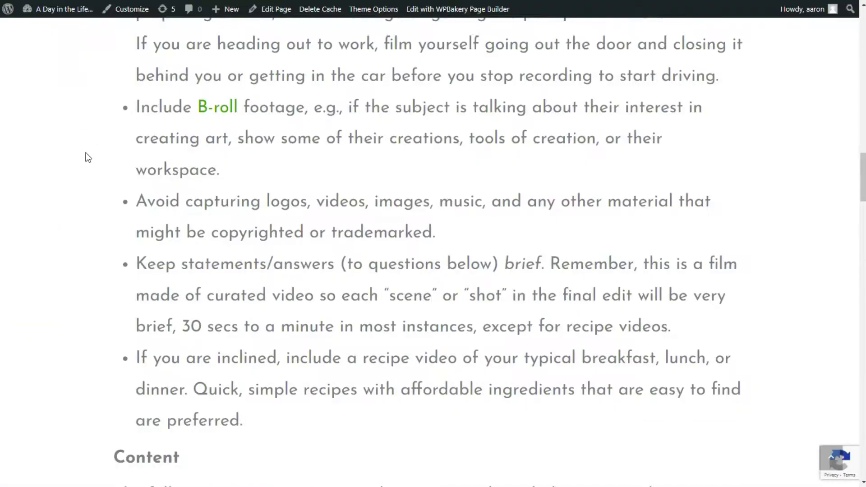
{"action": "scroll", "coordinate": [88, 157], "scroll_direction": "down", "scroll_amount": 8}
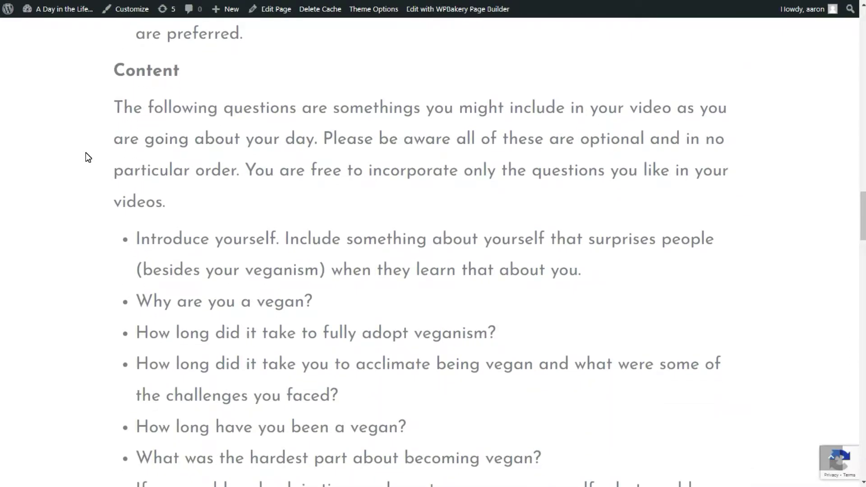
{"action": "scroll", "coordinate": [88, 157], "scroll_direction": "down", "scroll_amount": 15}
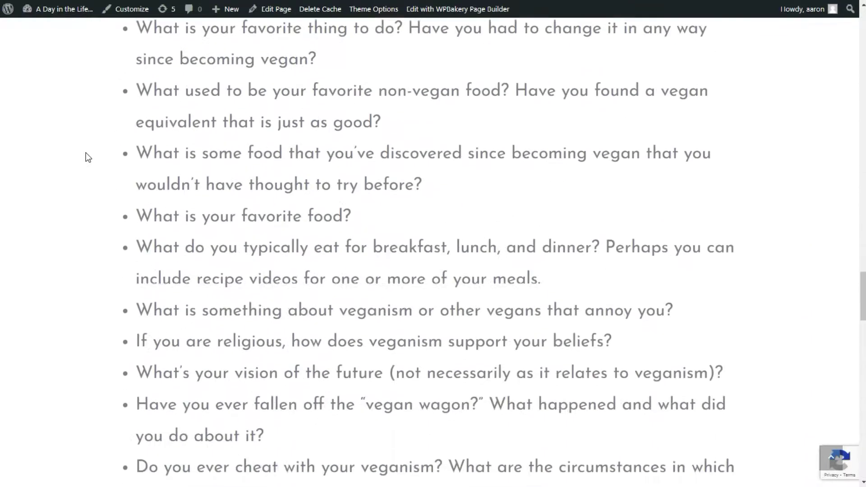
{"action": "scroll", "coordinate": [86, 153], "scroll_direction": "down", "scroll_amount": 10}
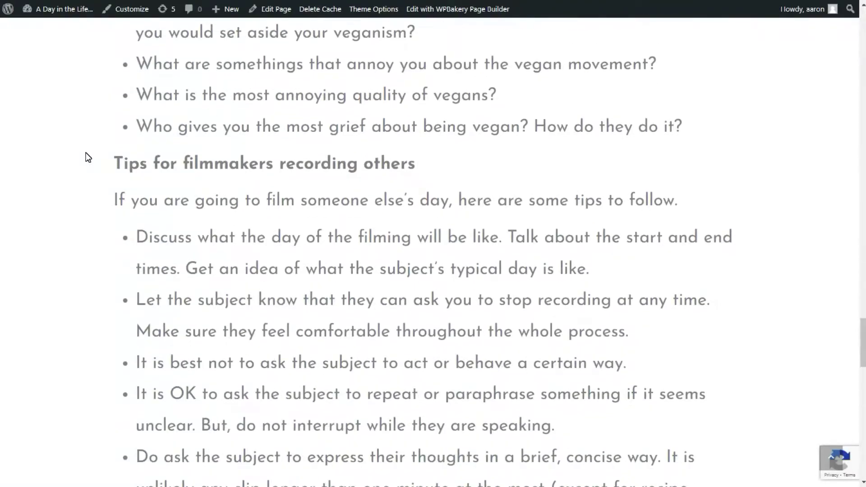
{"action": "scroll", "coordinate": [86, 154], "scroll_direction": "down", "scroll_amount": 12}
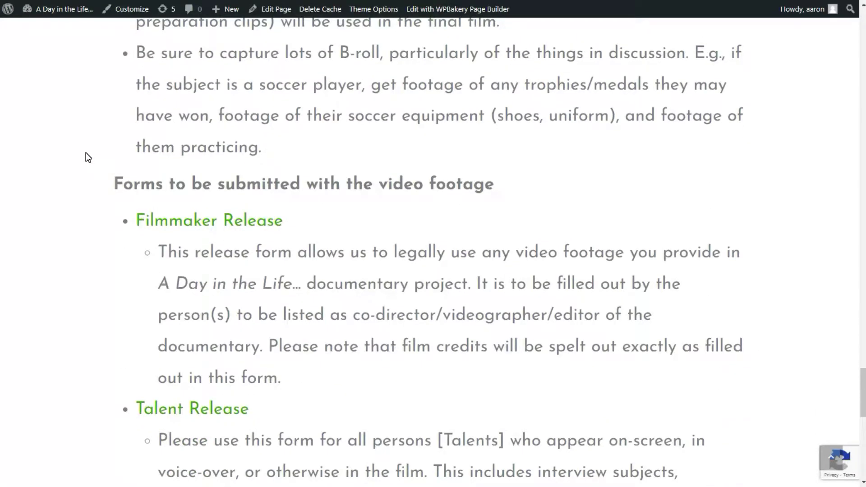
{"action": "scroll", "coordinate": [85, 152], "scroll_direction": "down", "scroll_amount": 10}
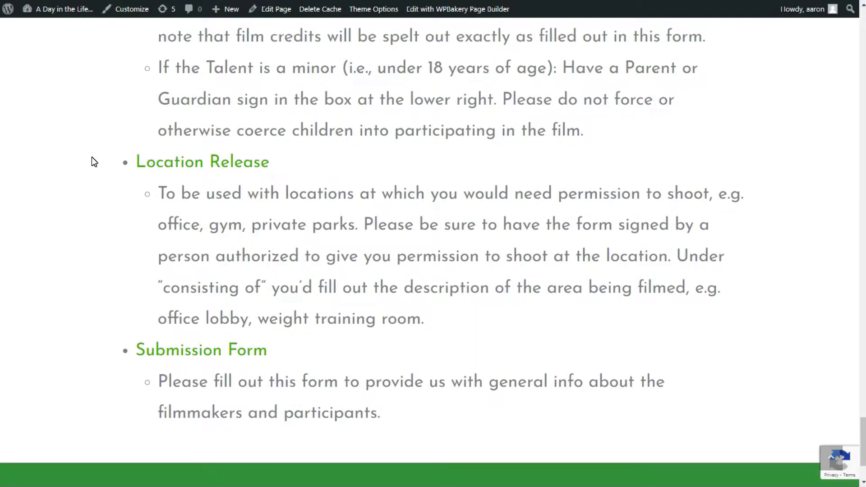
{"action": "scroll", "coordinate": [93, 161], "scroll_direction": "up", "scroll_amount": 5}
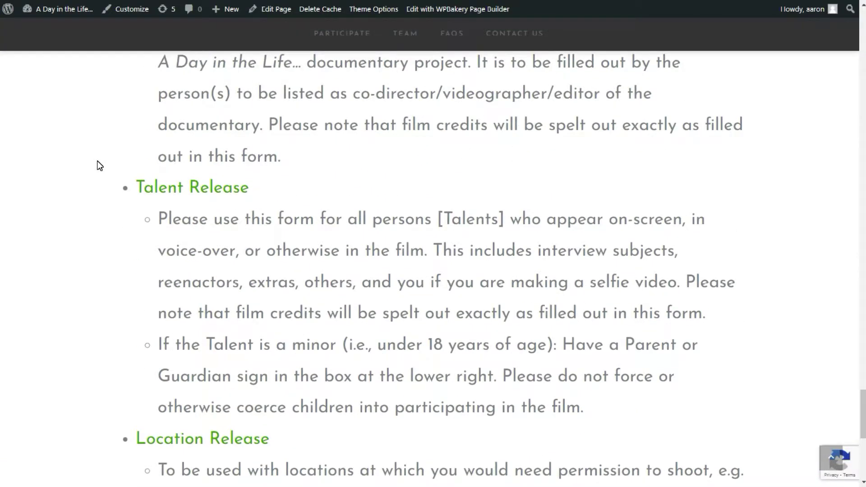
- Scroll through the Submission Guidelines and the submission form's release-form checkboxes
{"action": "scroll", "coordinate": [98, 164], "scroll_direction": "up", "scroll_amount": 7}
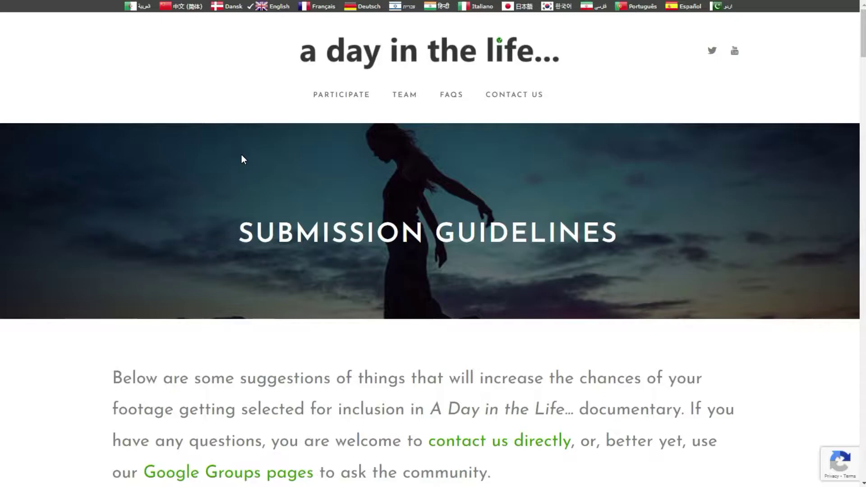
{"action": "scroll", "coordinate": [242, 156], "scroll_direction": "down", "scroll_amount": 12}
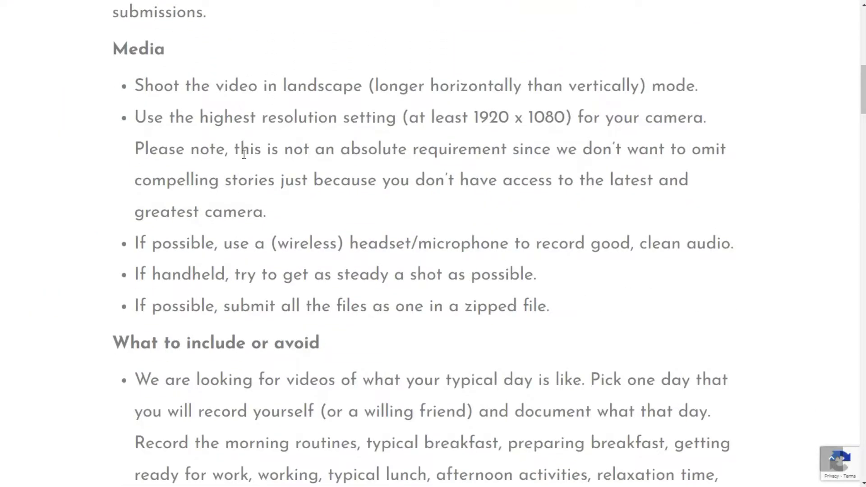
{"action": "scroll", "coordinate": [244, 154], "scroll_direction": "down", "scroll_amount": 5}
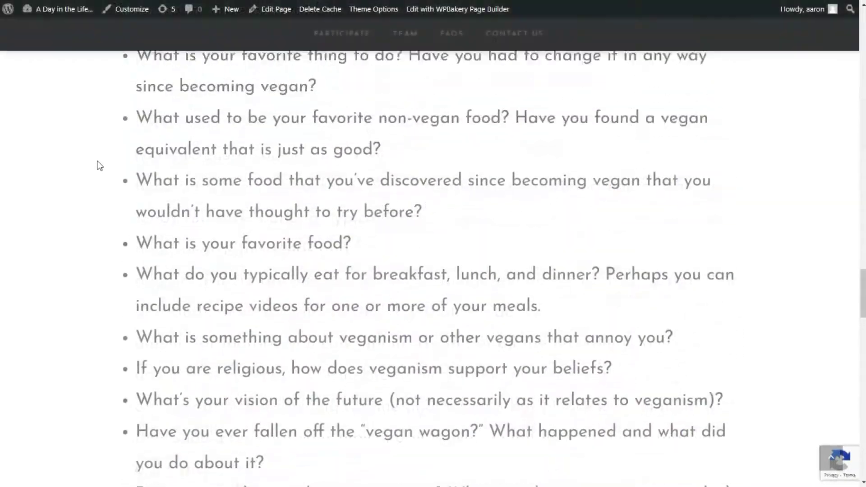
{"action": "scroll", "coordinate": [97, 162], "scroll_direction": "up", "scroll_amount": 11}
{"action": "scroll", "coordinate": [97, 165], "scroll_direction": "up", "scroll_amount": 4}
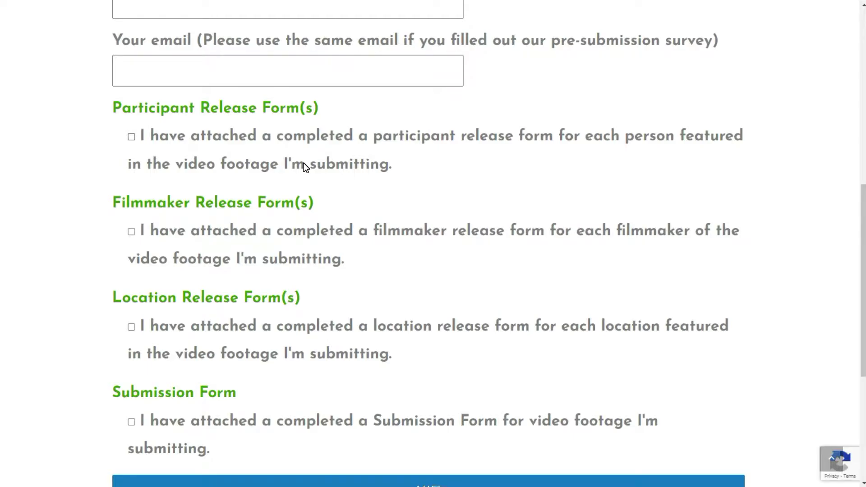
{"action": "scroll", "coordinate": [304, 166], "scroll_direction": "up", "scroll_amount": 10}
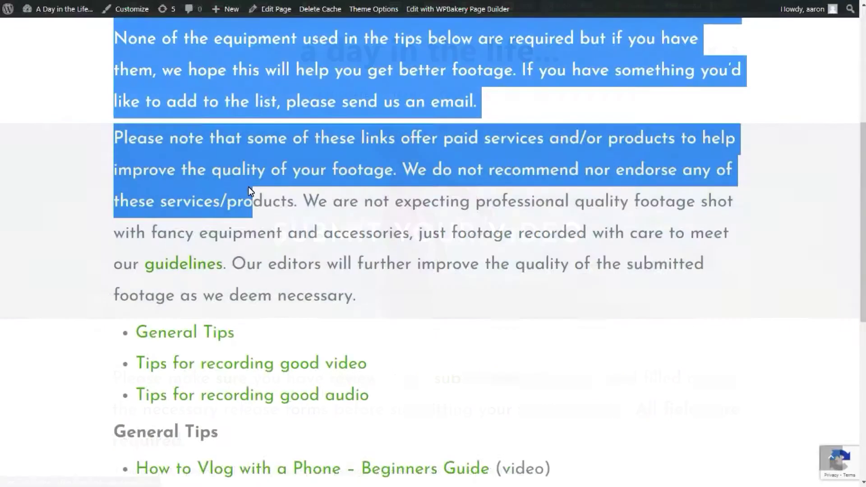
- Scroll the Participate page to its embedded video and the Hey Vegans introduction
{"action": "scroll", "coordinate": [248, 187], "scroll_direction": "down", "scroll_amount": 4}
{"action": "left_click_drag", "start_coordinate": [248, 187], "coordinate": [253, 191]}
{"action": "scroll", "coordinate": [250, 191], "scroll_direction": "down", "scroll_amount": 2}
{"action": "scroll", "coordinate": [246, 193], "scroll_direction": "up", "scroll_amount": 4}
{"action": "scroll", "coordinate": [253, 191], "scroll_direction": "up", "scroll_amount": 1}
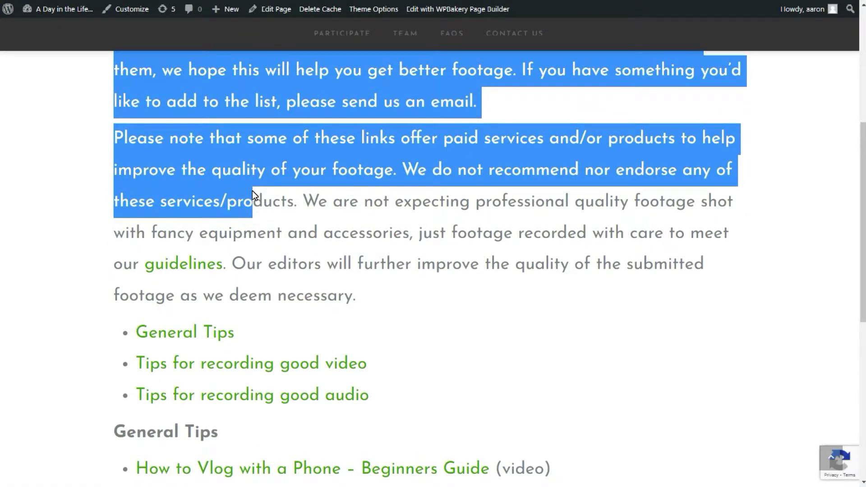
{"action": "scroll", "coordinate": [253, 191], "scroll_direction": "up", "scroll_amount": 2}
{"action": "left_click_drag", "start_coordinate": [252, 191], "coordinate": [252, 190]}
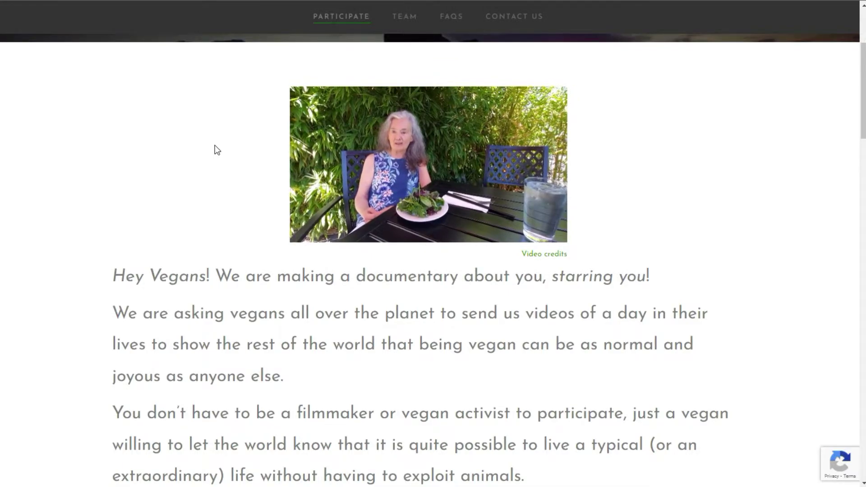
{"action": "scroll", "coordinate": [215, 145], "scroll_direction": "up", "scroll_amount": 1}
{"action": "scroll", "coordinate": [214, 145], "scroll_direction": "up", "scroll_amount": 3}
{"action": "scroll", "coordinate": [215, 145], "scroll_direction": "down", "scroll_amount": 3}
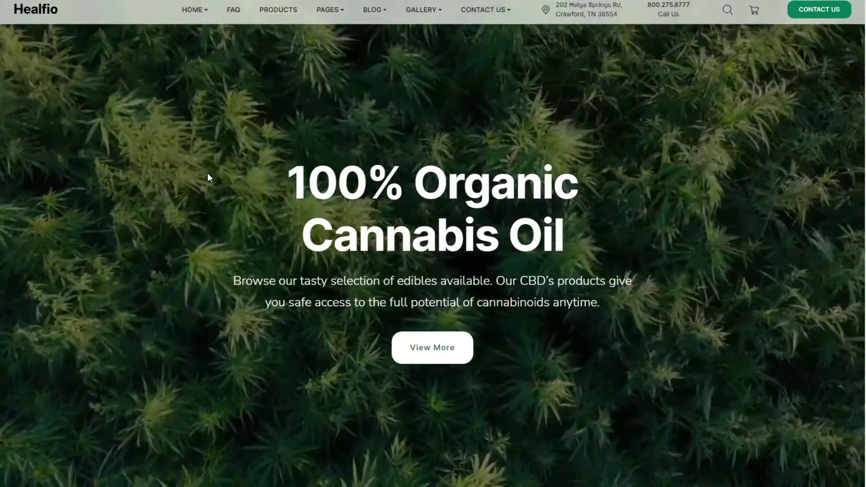
- Scroll through the Healfio demo homepages, from the organic cannabis oil layout to the online shop footer
{"action": "scroll", "coordinate": [208, 173], "scroll_direction": "down", "scroll_amount": 10}
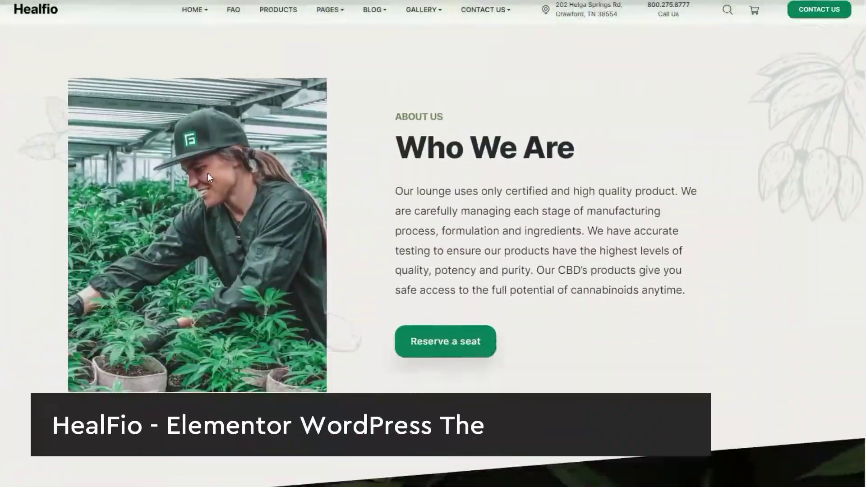
{"action": "scroll", "coordinate": [208, 174], "scroll_direction": "down", "scroll_amount": 10}
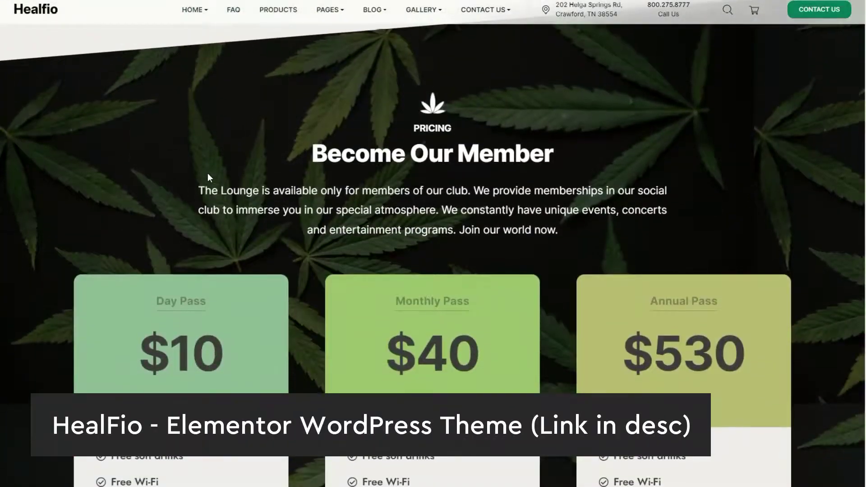
{"action": "scroll", "coordinate": [209, 176], "scroll_direction": "down", "scroll_amount": 10}
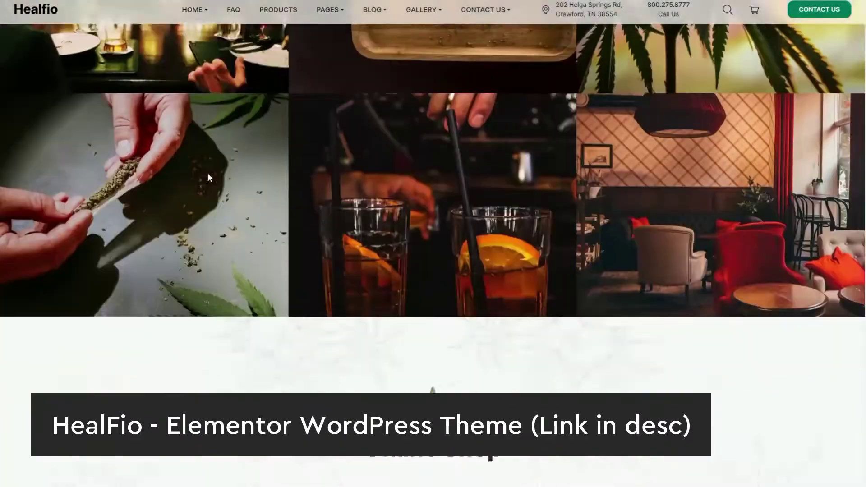
{"action": "scroll", "coordinate": [210, 177], "scroll_direction": "down", "scroll_amount": 10}
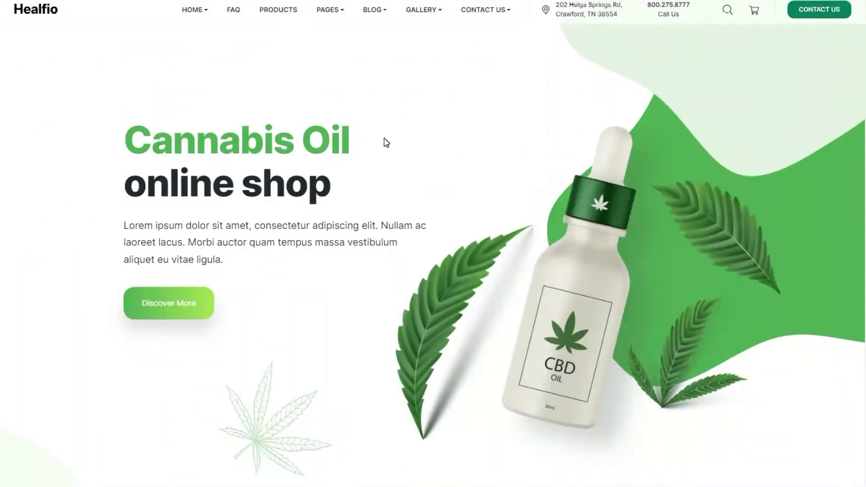
{"action": "scroll", "coordinate": [387, 143], "scroll_direction": "down", "scroll_amount": 10}
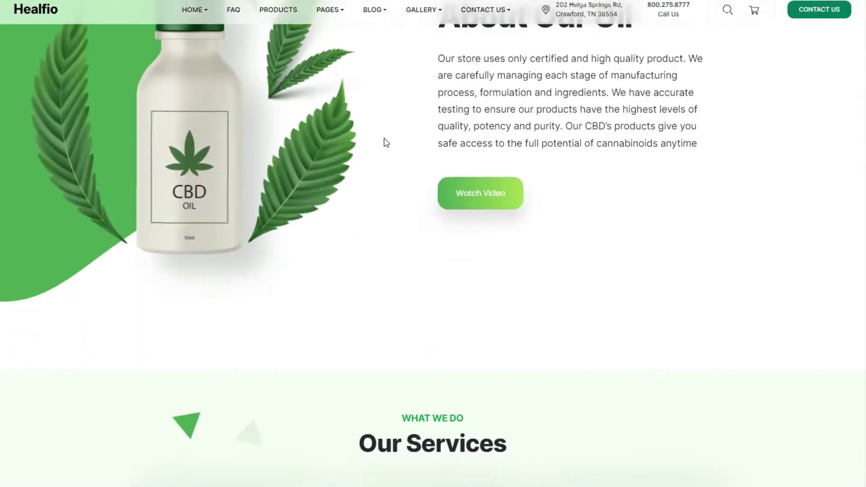
{"action": "scroll", "coordinate": [387, 142], "scroll_direction": "down", "scroll_amount": 10}
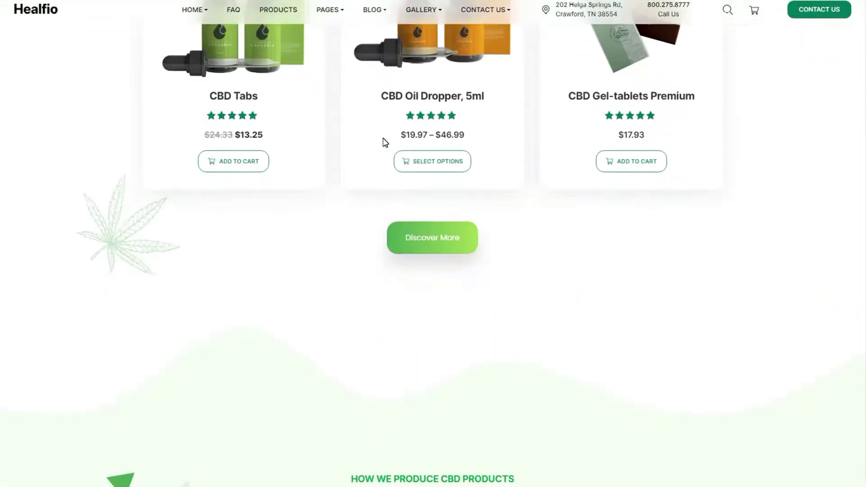
{"action": "scroll", "coordinate": [384, 142], "scroll_direction": "down", "scroll_amount": 10}
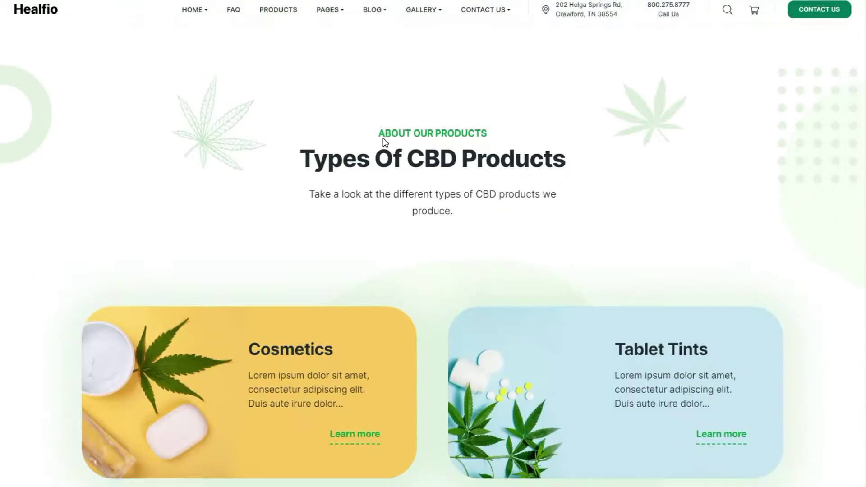
{"action": "scroll", "coordinate": [385, 142], "scroll_direction": "down", "scroll_amount": 10}
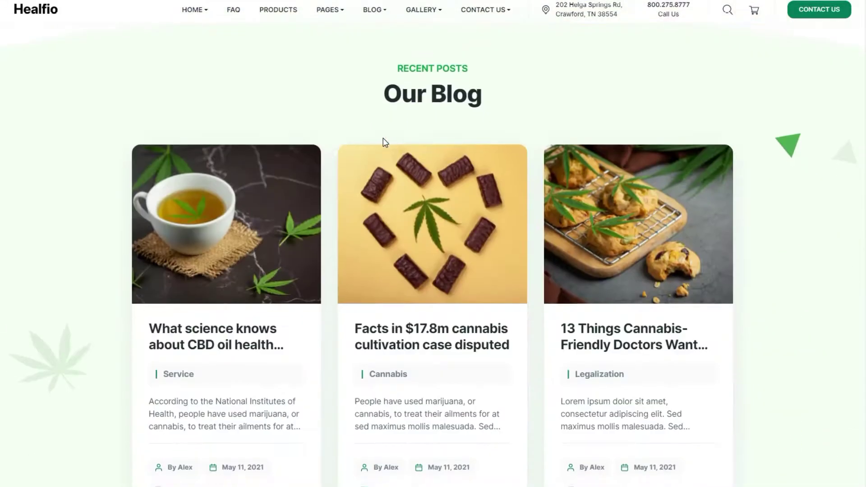
{"action": "scroll", "coordinate": [385, 142], "scroll_direction": "down", "scroll_amount": 10}
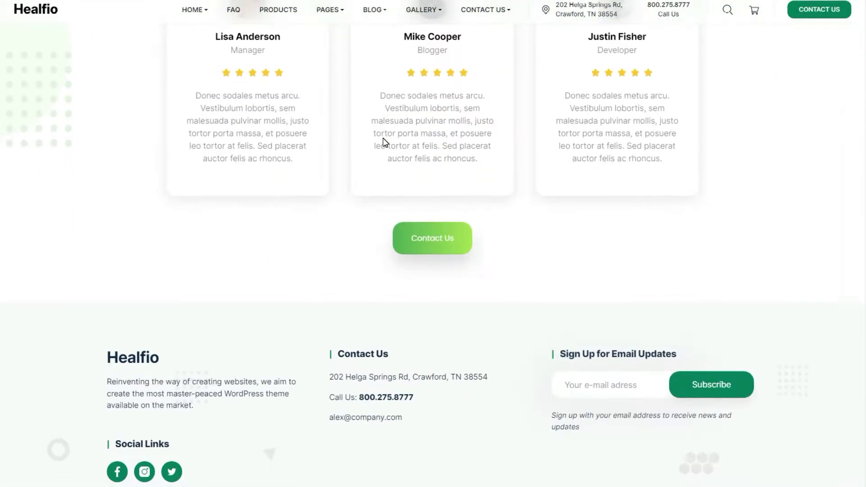
{"action": "scroll", "coordinate": [385, 142], "scroll_direction": "down", "scroll_amount": 1}
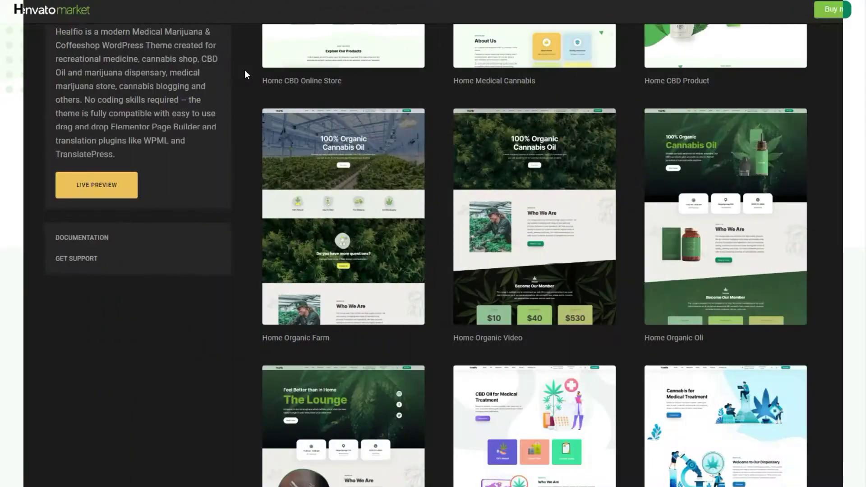
{"action": "scroll", "coordinate": [244, 75], "scroll_direction": "down", "scroll_amount": 7}
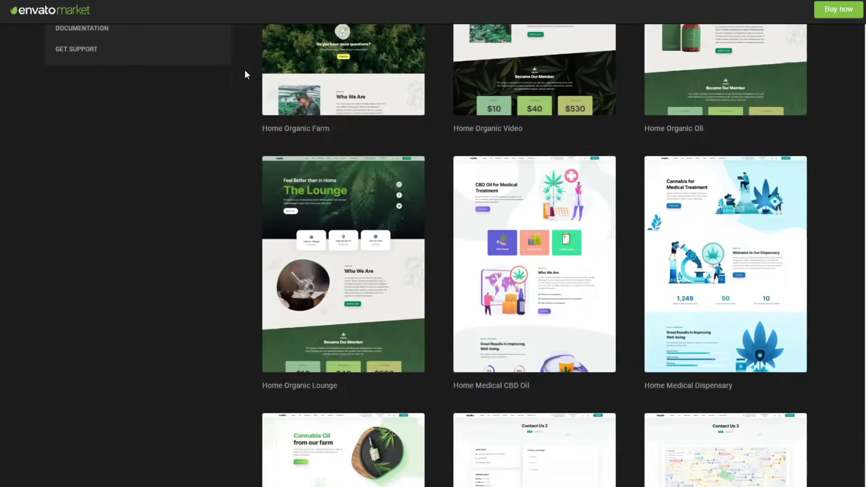
{"action": "scroll", "coordinate": [244, 74], "scroll_direction": "down", "scroll_amount": 2}
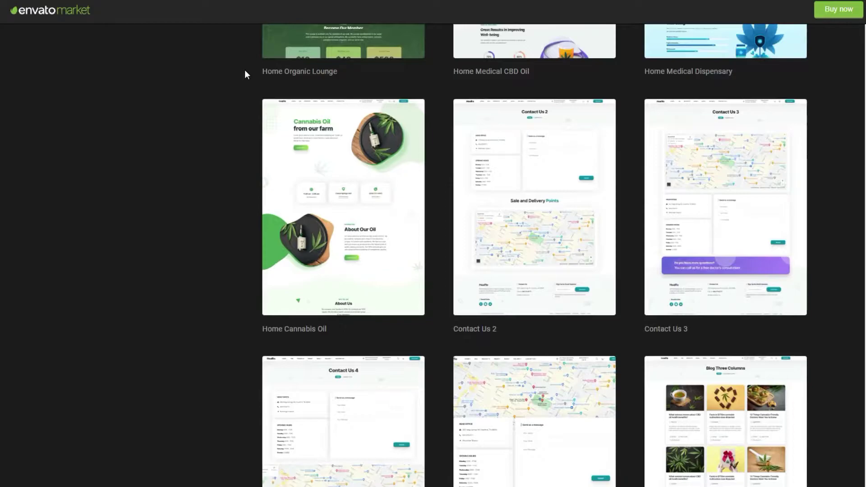
{"action": "scroll", "coordinate": [245, 75], "scroll_direction": "down", "scroll_amount": 8}
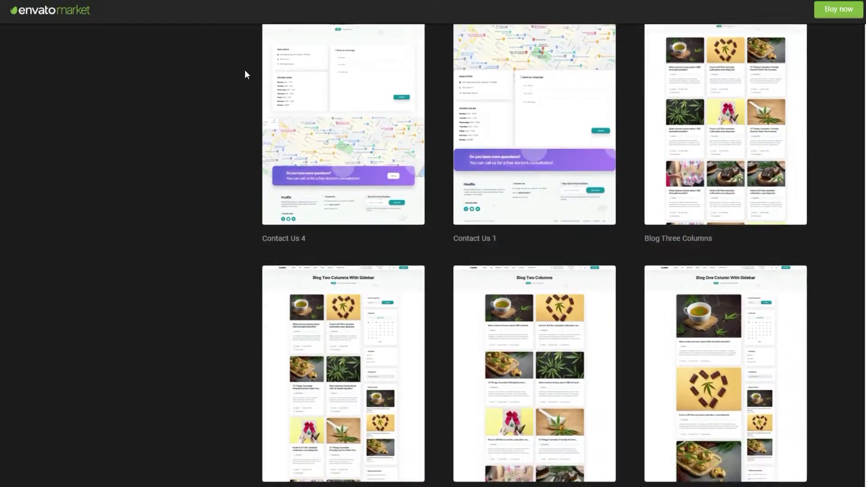
{"action": "scroll", "coordinate": [245, 74], "scroll_direction": "down", "scroll_amount": 20}
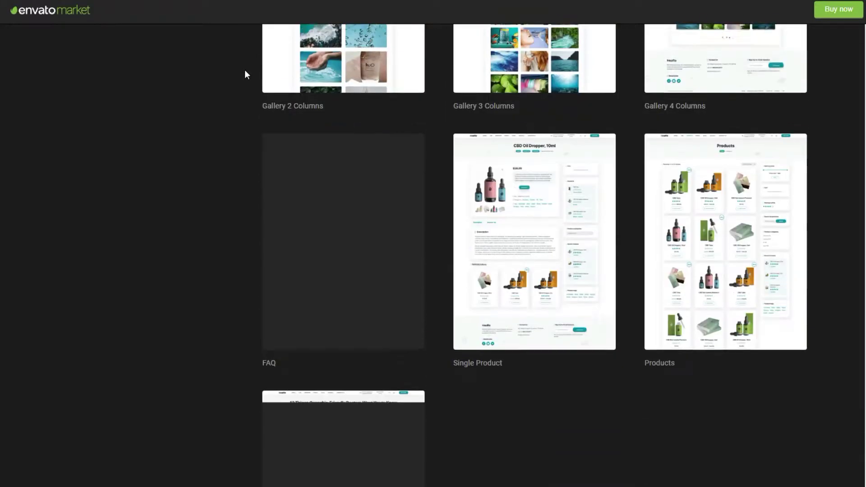
{"action": "scroll", "coordinate": [244, 71], "scroll_direction": "down", "scroll_amount": 5}
{"action": "scroll", "coordinate": [244, 77], "scroll_direction": "up", "scroll_amount": 20}
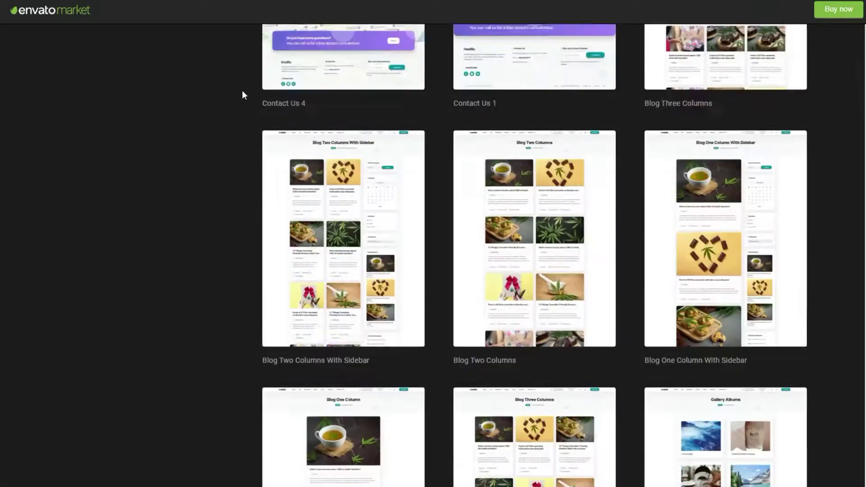
{"action": "scroll", "coordinate": [242, 95], "scroll_direction": "up", "scroll_amount": 20}
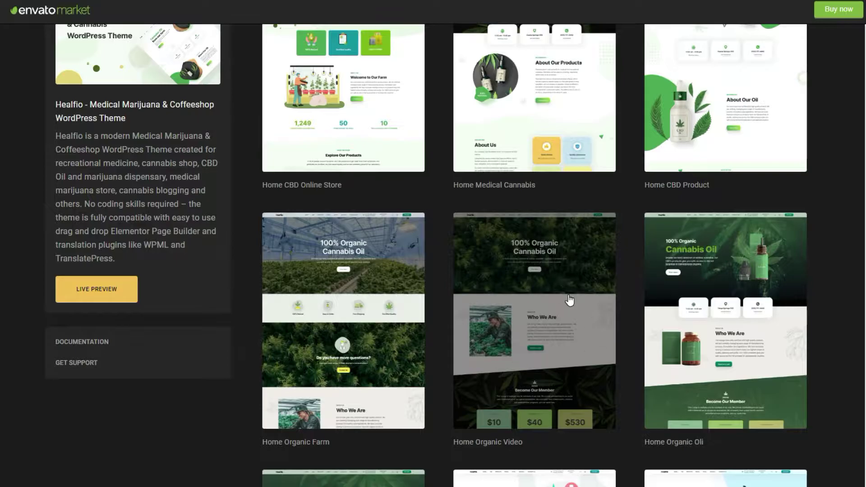
- Open the Home Organic Video demo layout and scroll past its products and blog posts to the footer
{"action": "left_click", "coordinate": [570, 300]}
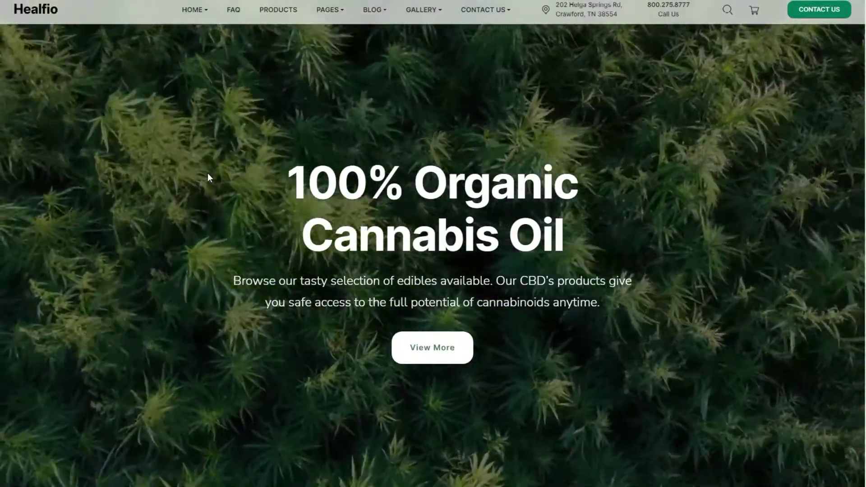
{"action": "scroll", "coordinate": [208, 176], "scroll_direction": "down", "scroll_amount": 10}
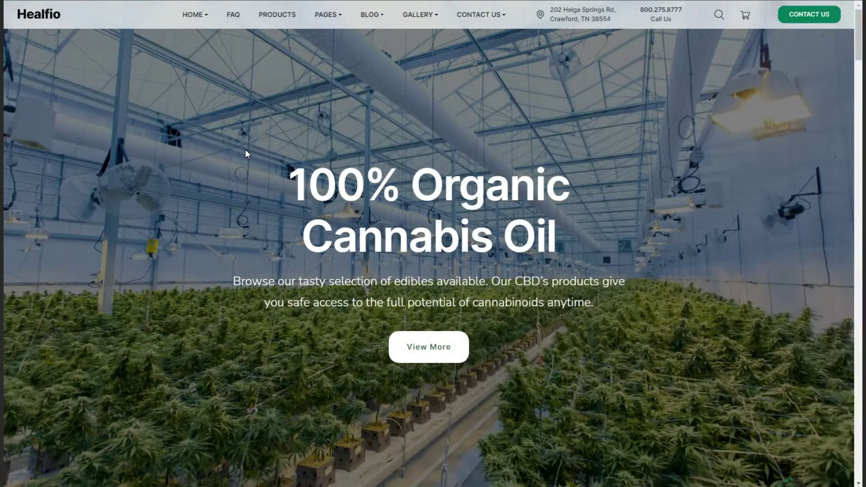
{"action": "scroll", "coordinate": [245, 150], "scroll_direction": "down", "scroll_amount": 11}
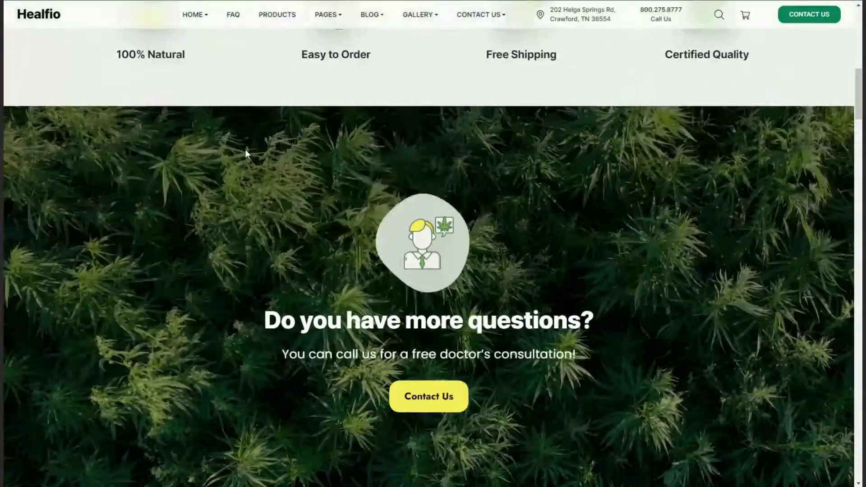
{"action": "scroll", "coordinate": [245, 150], "scroll_direction": "down", "scroll_amount": 20}
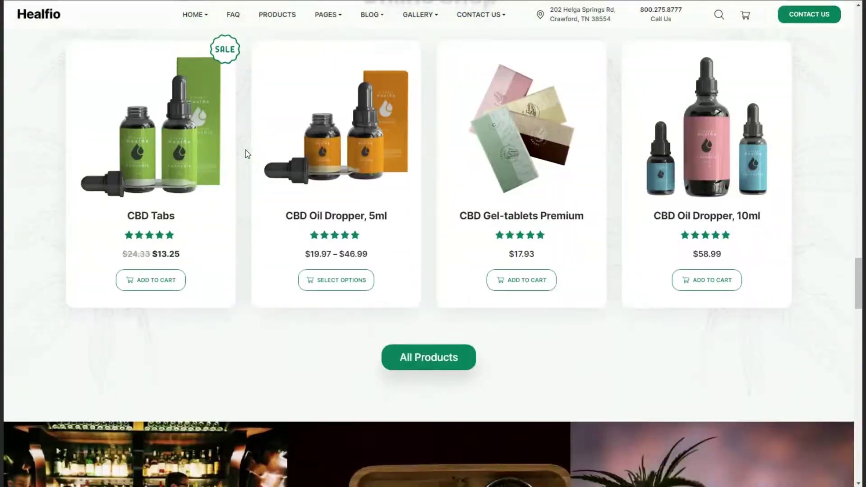
{"action": "scroll", "coordinate": [245, 149], "scroll_direction": "down", "scroll_amount": 20}
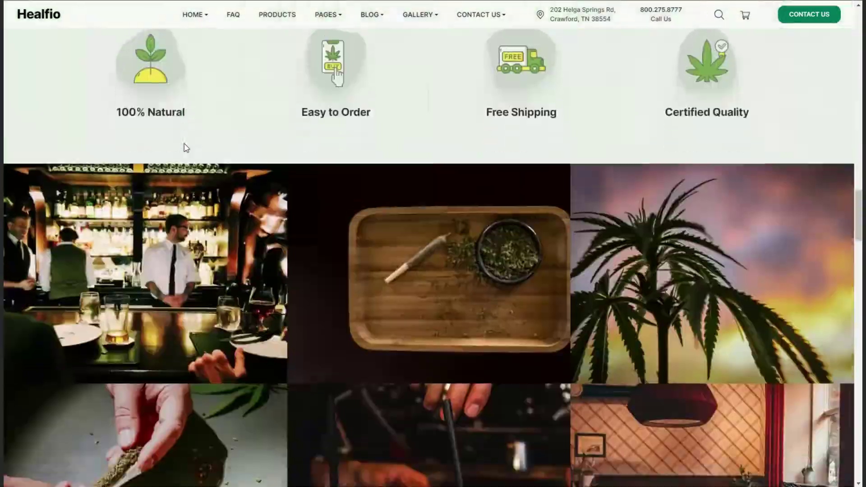
{"action": "scroll", "coordinate": [185, 147], "scroll_direction": "down", "scroll_amount": 20}
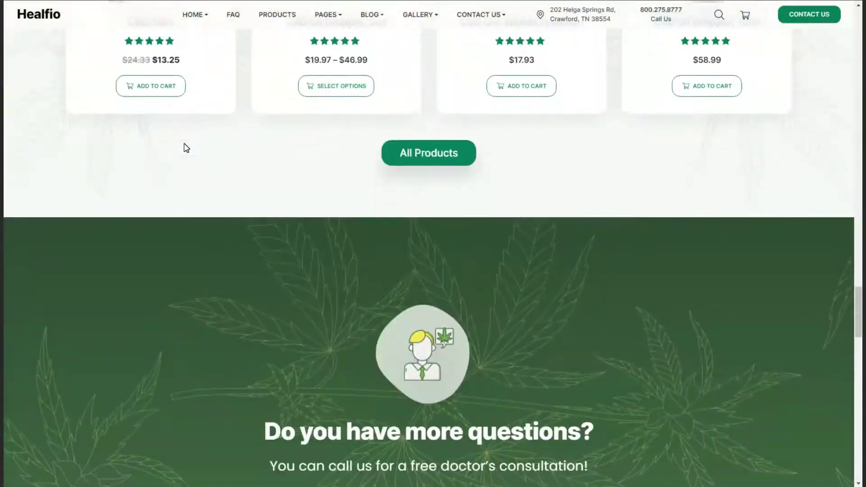
{"action": "scroll", "coordinate": [184, 147], "scroll_direction": "down", "scroll_amount": 10}
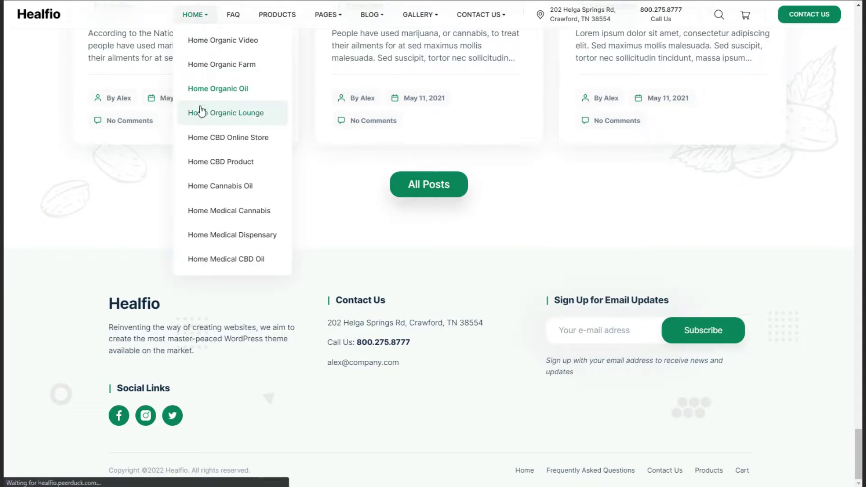
- Scroll through the Home Organic Lounge demo page
{"action": "scroll", "coordinate": [140, 100], "scroll_direction": "down", "scroll_amount": 12}
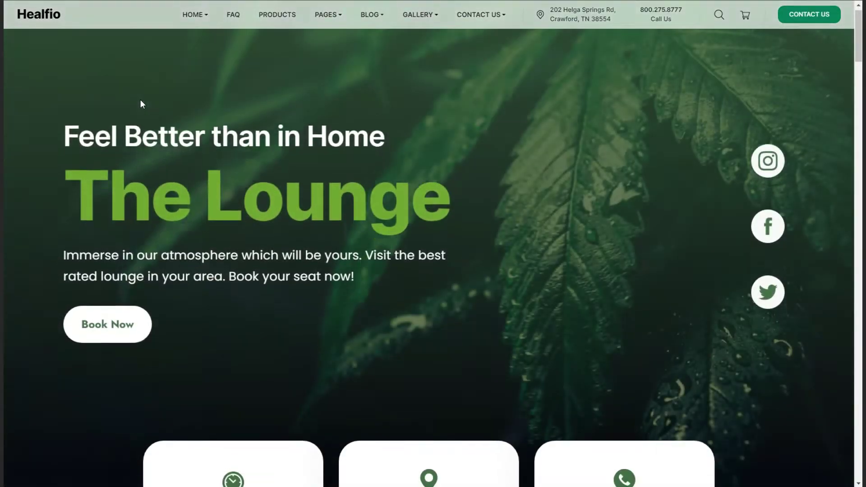
{"action": "scroll", "coordinate": [140, 100], "scroll_direction": "down", "scroll_amount": 20}
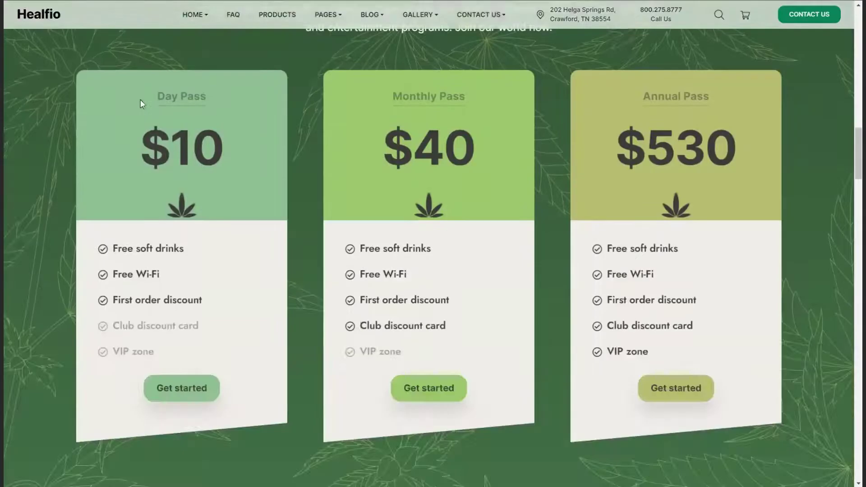
{"action": "scroll", "coordinate": [142, 104], "scroll_direction": "down", "scroll_amount": 20}
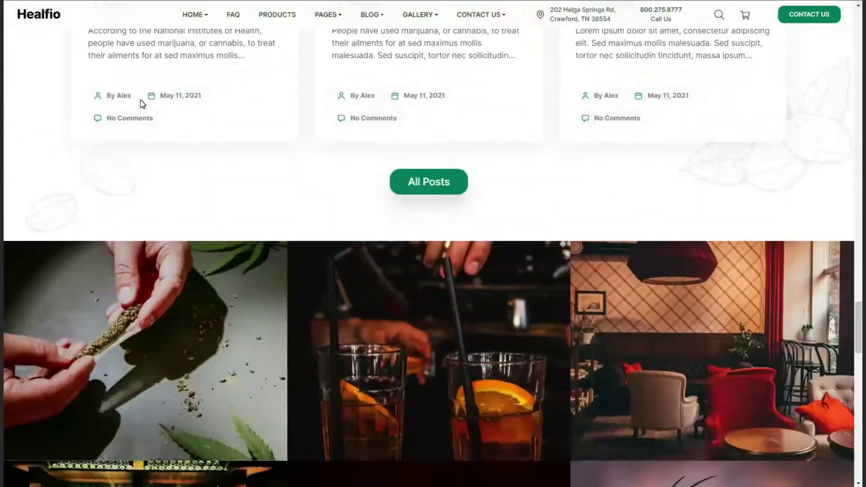
{"action": "scroll", "coordinate": [142, 104], "scroll_direction": "down", "scroll_amount": 8}
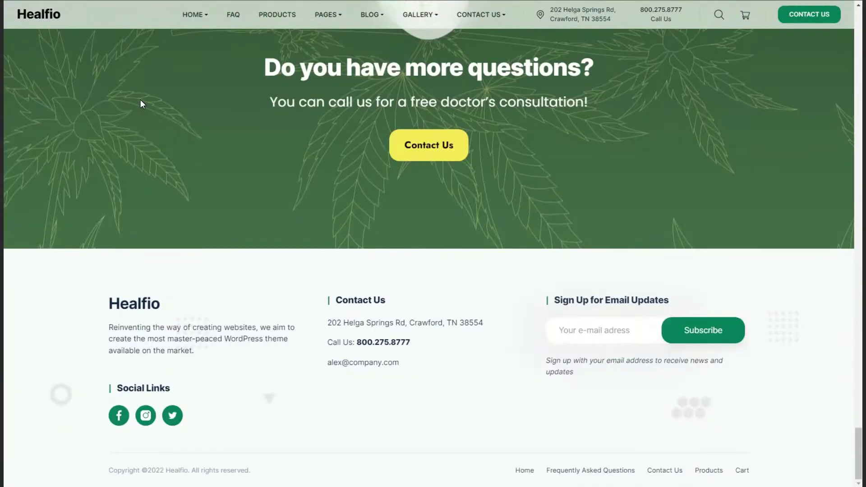
- Load the Home CBD Online Store demo and scroll down through it
{"action": "mouse_move", "coordinate": [190, 14]}
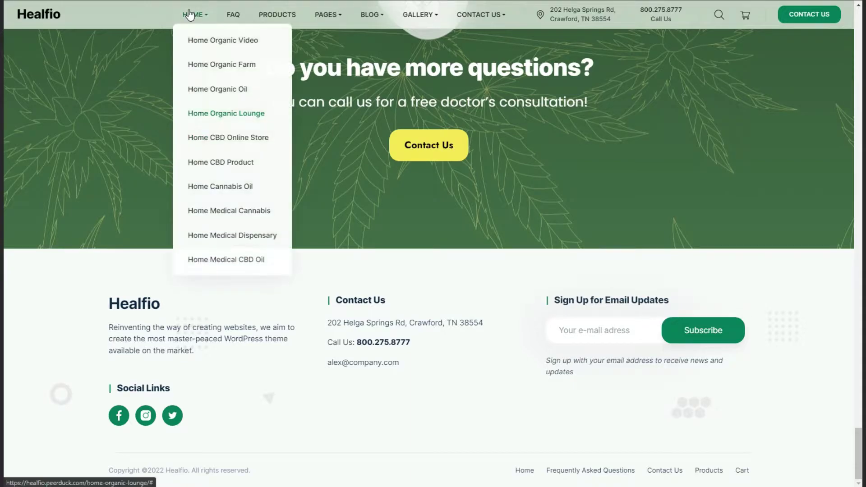
{"action": "key", "text": "Home"}
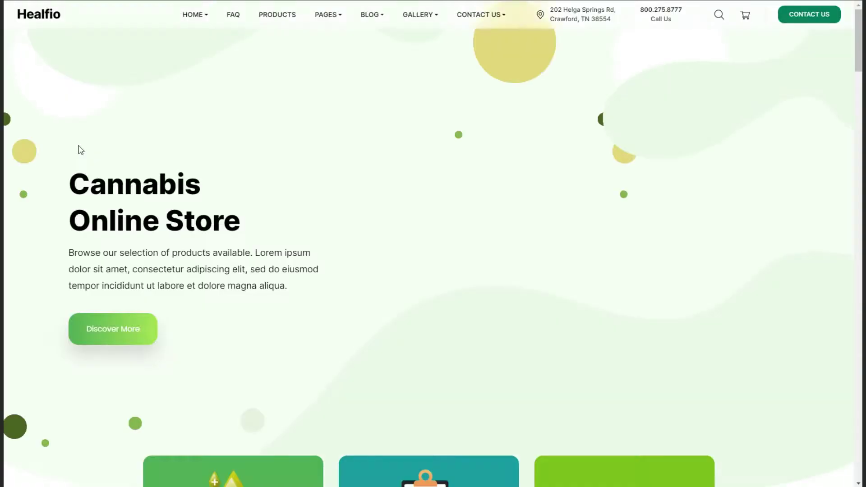
{"action": "scroll", "coordinate": [80, 149], "scroll_direction": "down", "scroll_amount": 15}
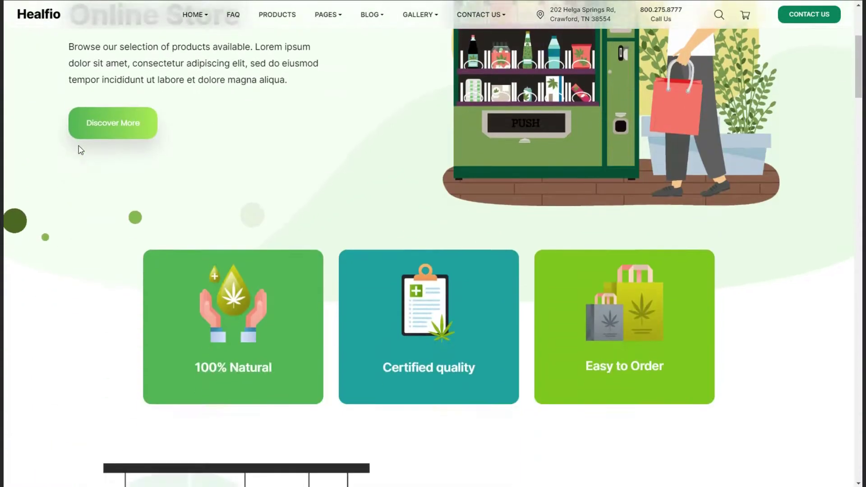
{"action": "scroll", "coordinate": [81, 150], "scroll_direction": "down", "scroll_amount": 15}
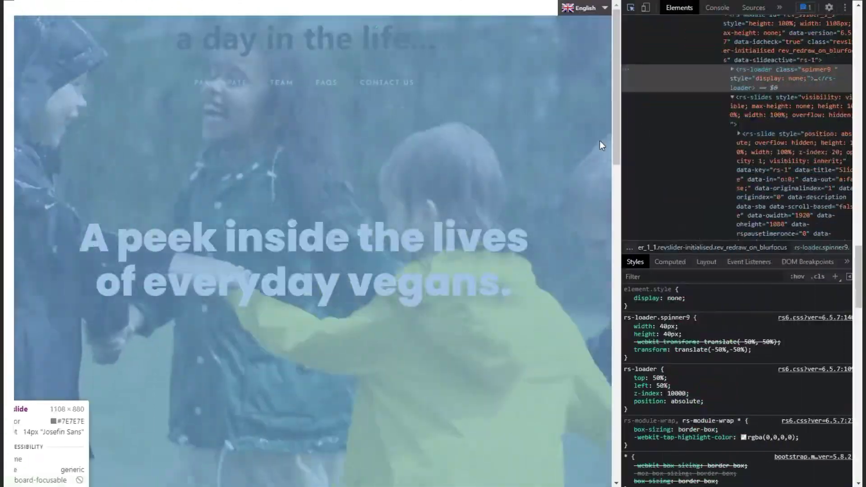
- Inspect the hero slider, selecting its module, wrapper and whole revolution slider elements in Elements
{"action": "left_click", "coordinate": [603, 141]}
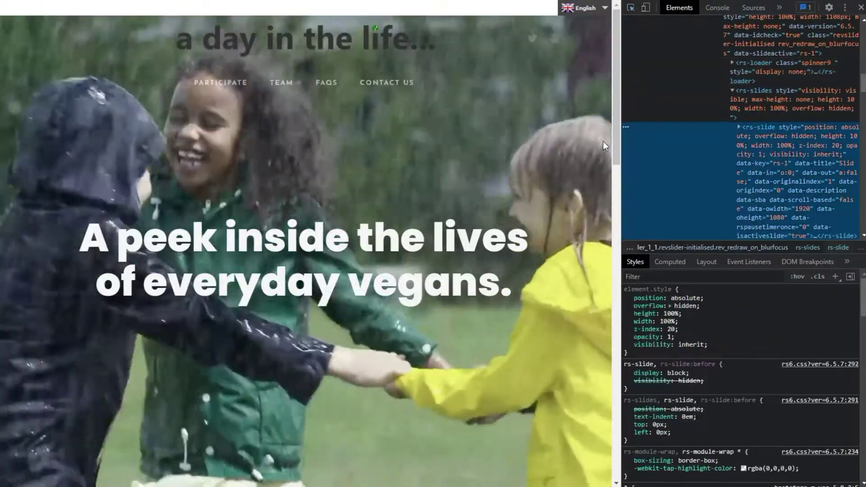
{"action": "left_click", "coordinate": [737, 76]}
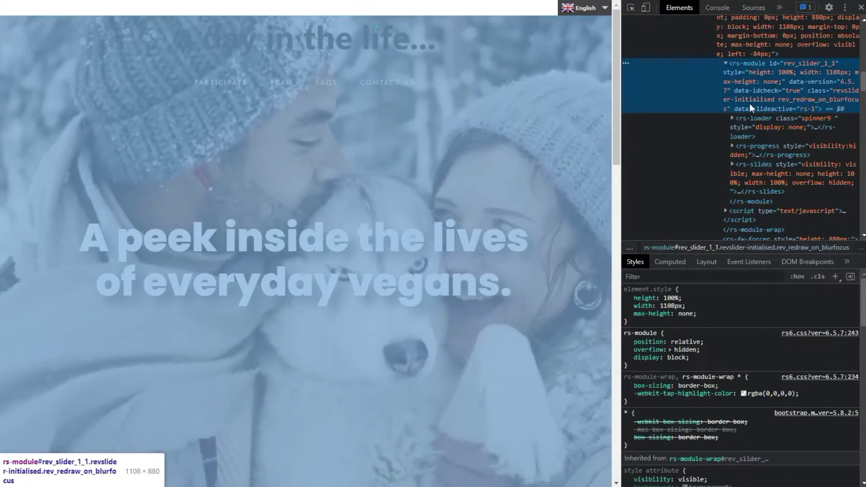
{"action": "scroll", "coordinate": [749, 104], "scroll_direction": "up", "scroll_amount": 1}
{"action": "left_click", "coordinate": [758, 80]}
{"action": "scroll", "coordinate": [755, 126], "scroll_direction": "up", "scroll_amount": 3}
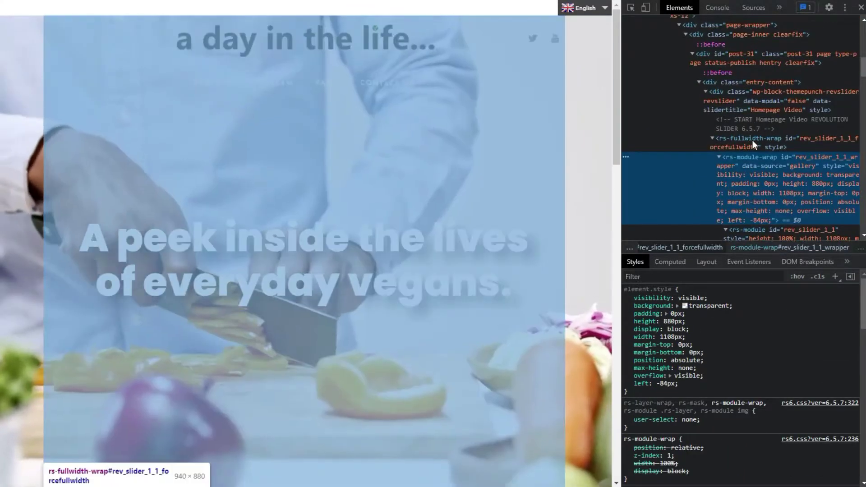
{"action": "left_click", "coordinate": [752, 140]}
{"action": "left_click", "coordinate": [742, 102]}
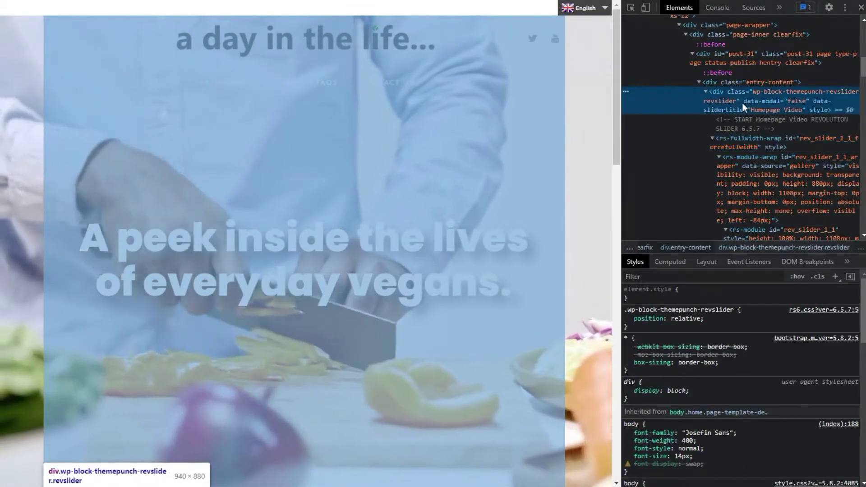
- Search the element tree for 'video', expand the video element and act on its source file
{"action": "key", "text": "ctrl+f"}
{"action": "type", "text": "video"}
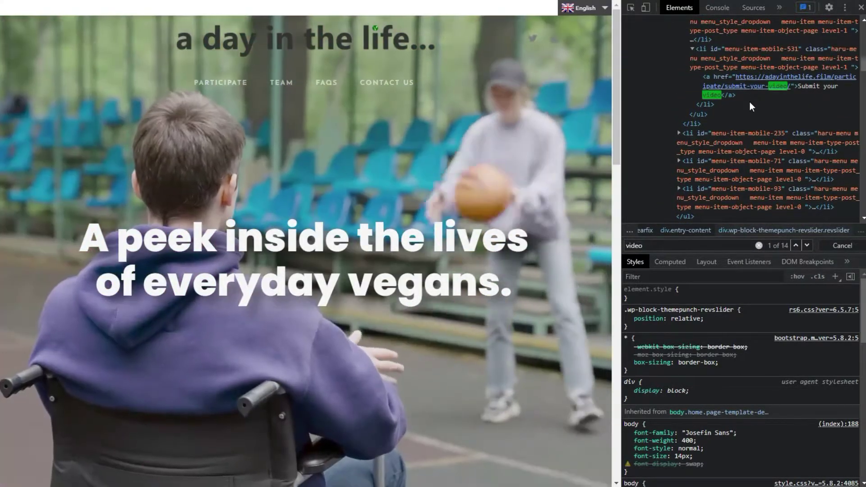
{"action": "key", "text": "Return"}
{"action": "key", "text": "Return"}
{"action": "key", "text": "Return"}
{"action": "key", "text": "Return"}
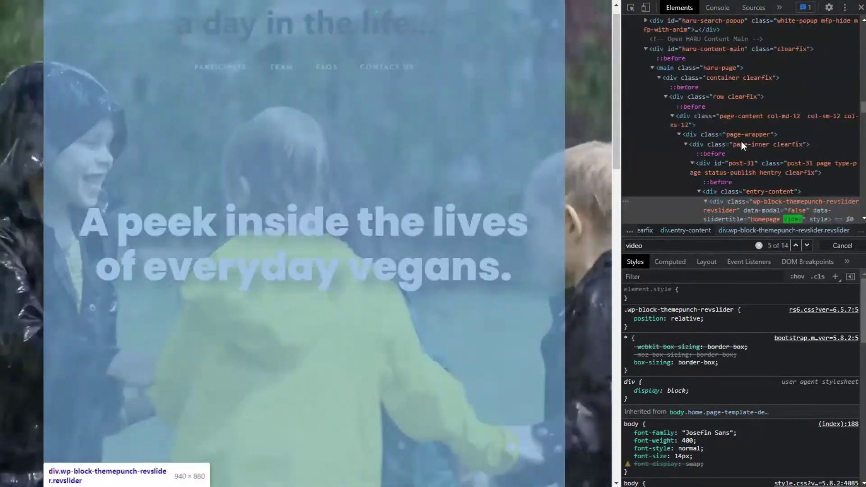
{"action": "key", "text": "Return"}
{"action": "key", "text": "Return"}
{"action": "key", "text": "Return"}
{"action": "key", "text": "Return"}
{"action": "key", "text": "Return"}
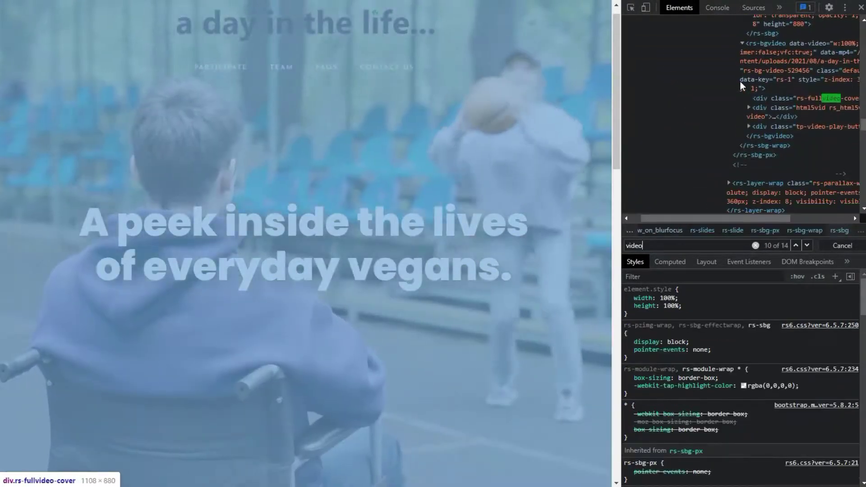
{"action": "key", "text": "Return"}
{"action": "key", "text": "Return"}
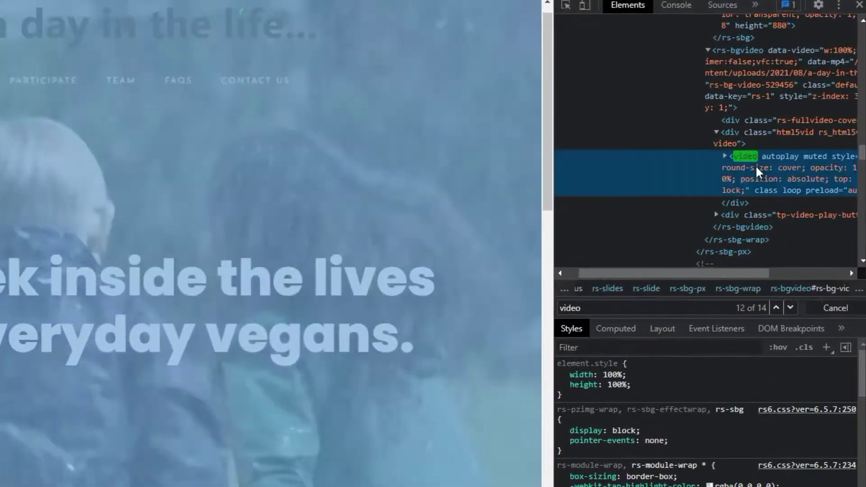
{"action": "left_click", "coordinate": [756, 165]}
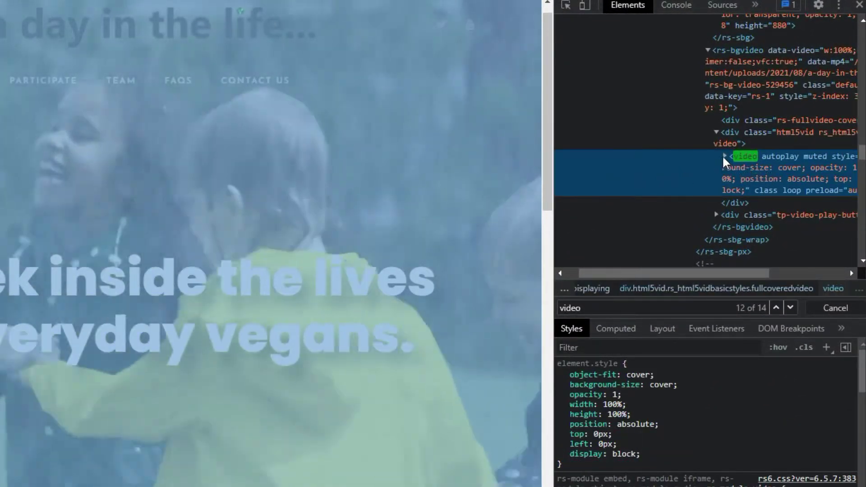
{"action": "left_click", "coordinate": [724, 156]}
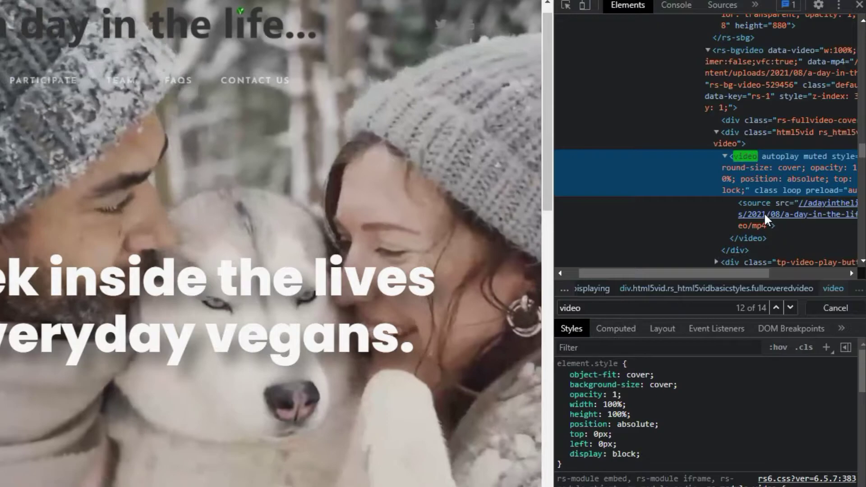
{"action": "right_click", "coordinate": [765, 227]}
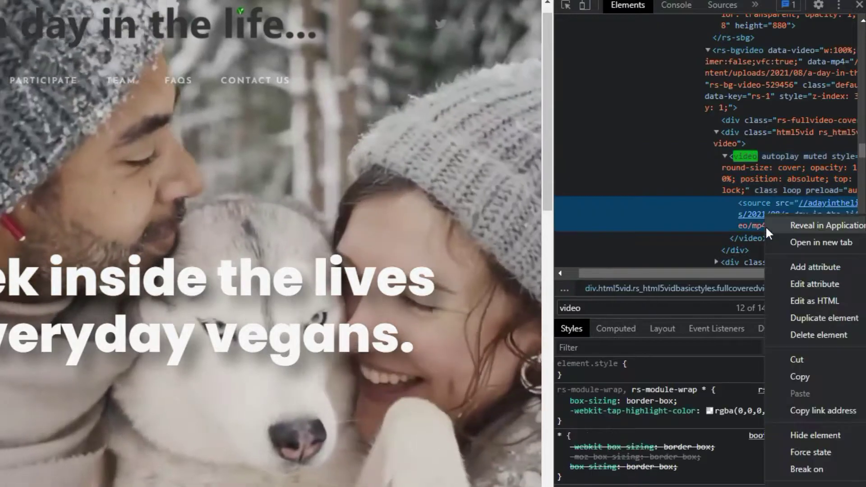
{"action": "left_click", "coordinate": [779, 243]}
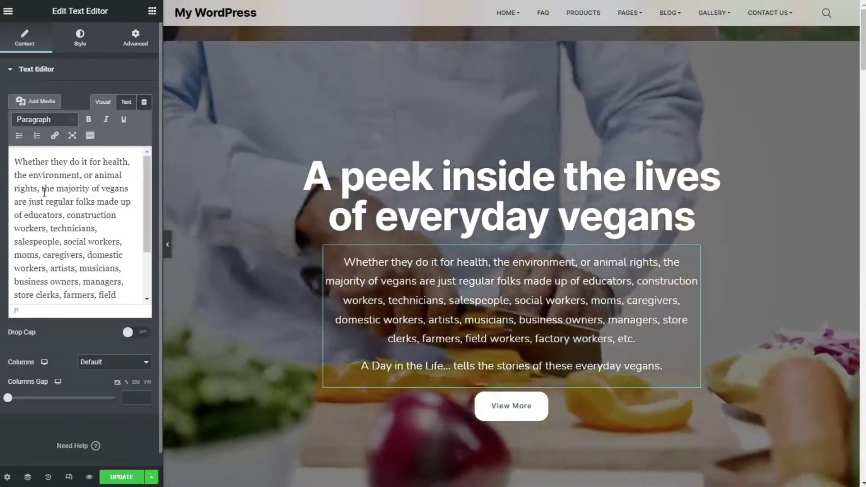
- Italicize 'A Day in the Life' in the hero intro paragraph
{"action": "left_click_drag", "start_coordinate": [13, 159], "coordinate": [131, 244]}
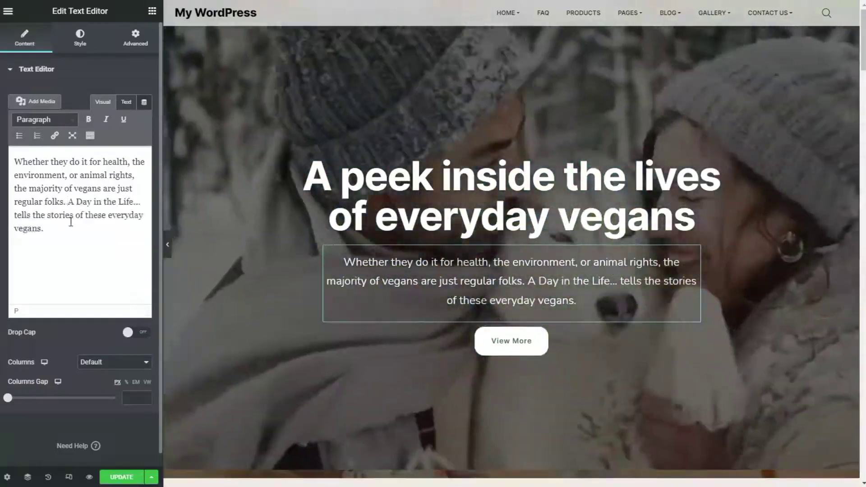
{"action": "left_click_drag", "start_coordinate": [72, 195], "coordinate": [138, 195]}
{"action": "key", "text": "ctrl+i"}
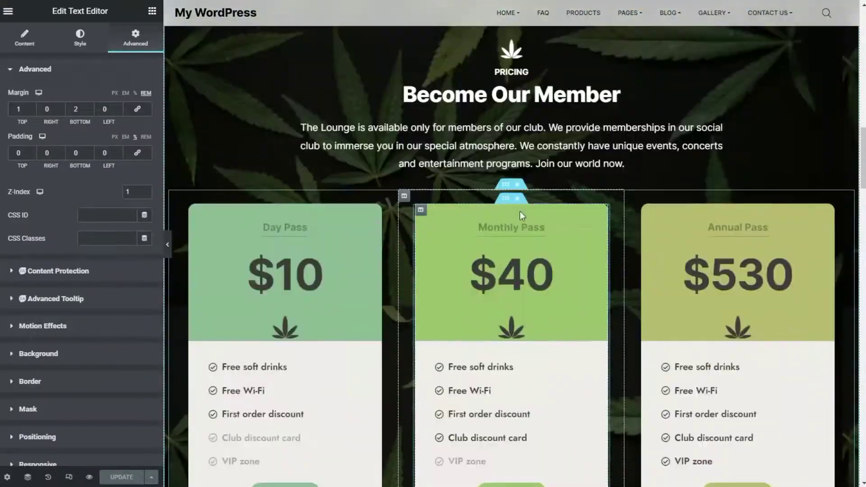
- Scroll the editor panel and open the About Us section's settings
{"action": "scroll", "coordinate": [519, 212], "scroll_direction": "down", "scroll_amount": 10}
{"action": "scroll", "coordinate": [512, 244], "scroll_direction": "down", "scroll_amount": 5}
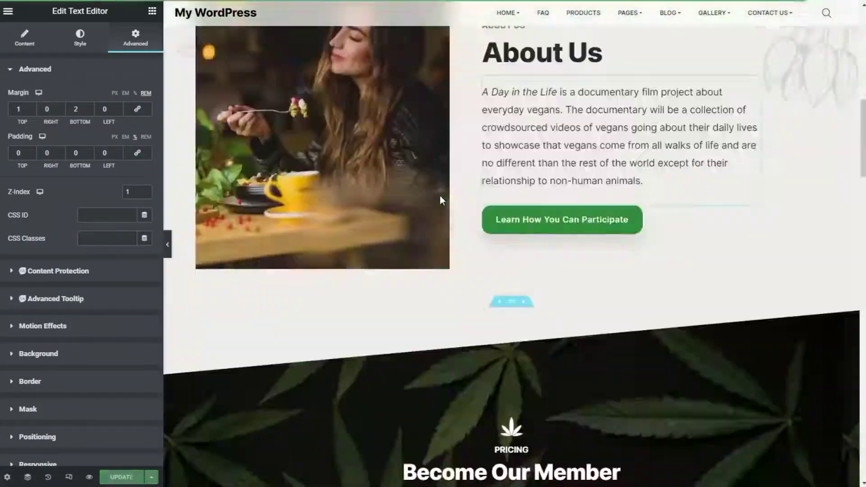
{"action": "scroll", "coordinate": [440, 195], "scroll_direction": "up", "scroll_amount": 3}
{"action": "left_click", "coordinate": [511, 84]}
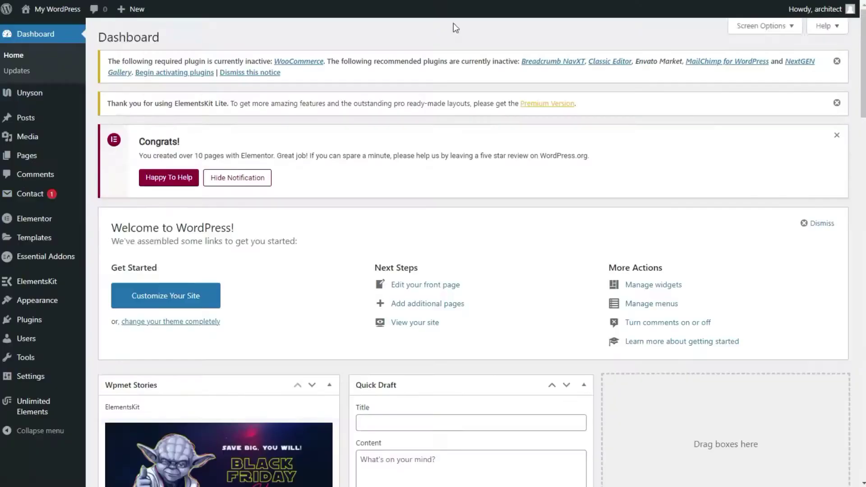
- Scroll down the old Participate page and play its Call for Entries video
{"action": "scroll", "coordinate": [456, 135], "scroll_direction": "down", "scroll_amount": 3}
{"action": "mouse_move", "coordinate": [46, 381]}
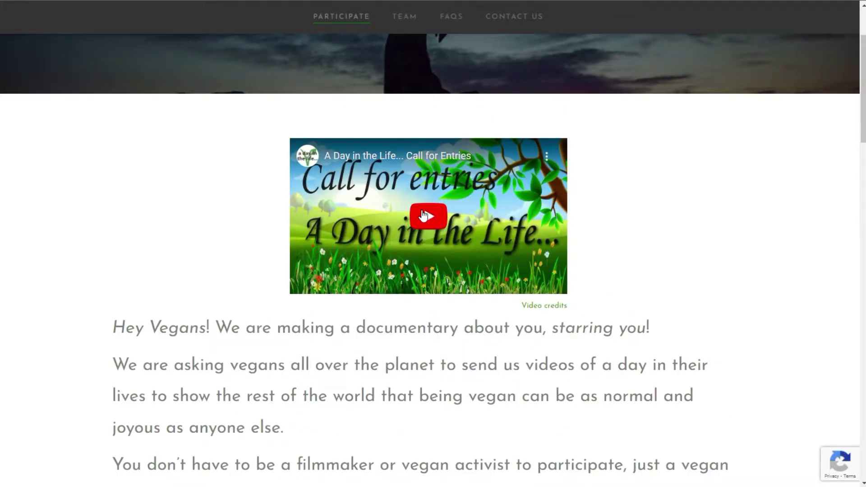
{"action": "left_click", "coordinate": [424, 216]}
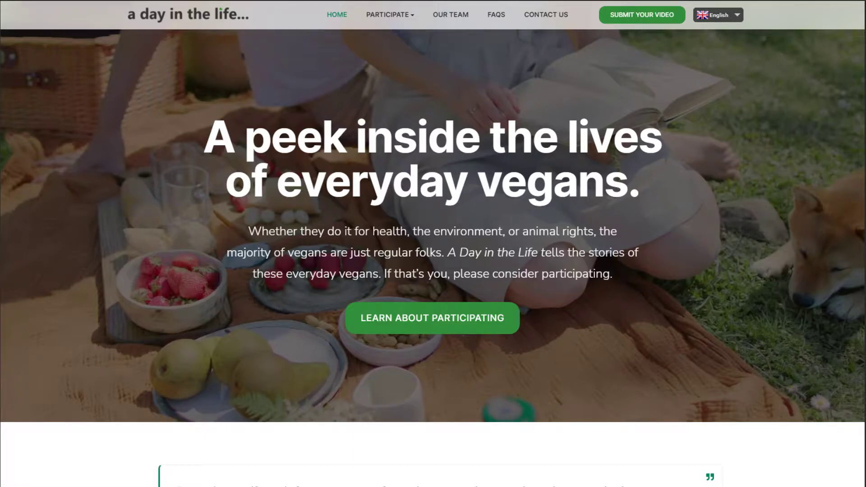
{"action": "scroll", "coordinate": [434, 244], "scroll_direction": "down", "scroll_amount": 3}
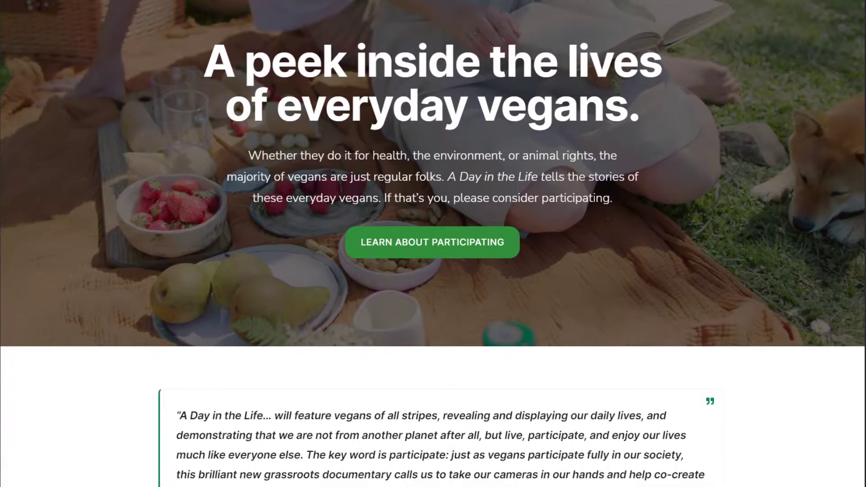
{"action": "scroll", "coordinate": [433, 243], "scroll_direction": "down", "scroll_amount": 3}
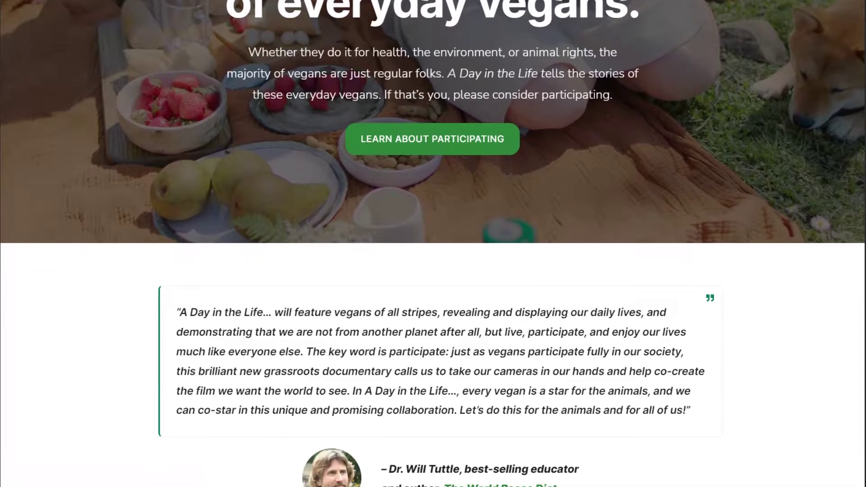
{"action": "scroll", "coordinate": [433, 243], "scroll_direction": "down", "scroll_amount": 3}
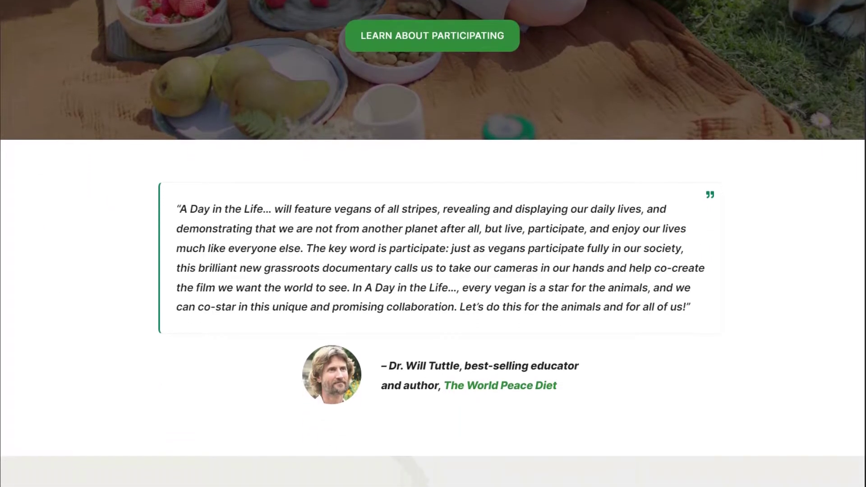
{"action": "scroll", "coordinate": [433, 244], "scroll_direction": "down", "scroll_amount": 3}
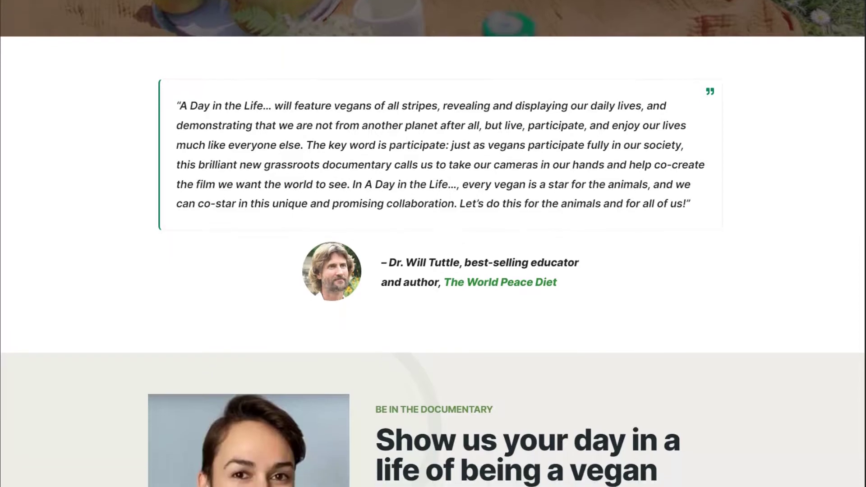
{"action": "scroll", "coordinate": [433, 244], "scroll_direction": "down", "scroll_amount": 3}
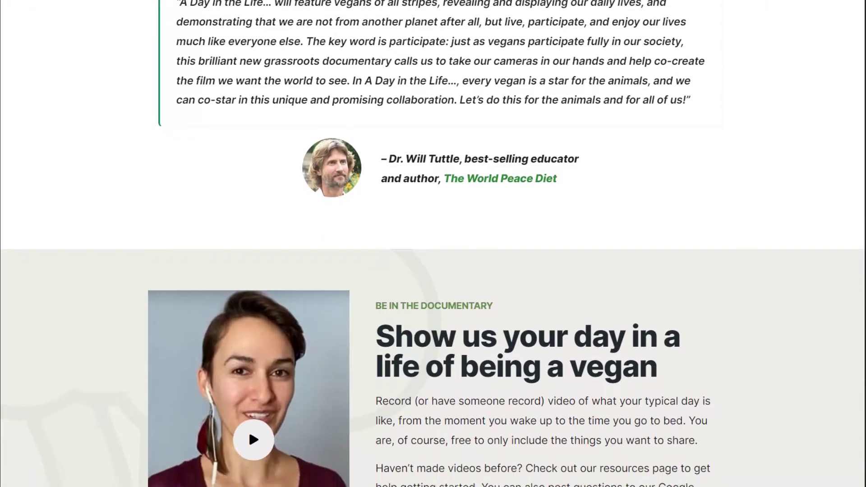
{"action": "scroll", "coordinate": [433, 243], "scroll_direction": "down", "scroll_amount": 3}
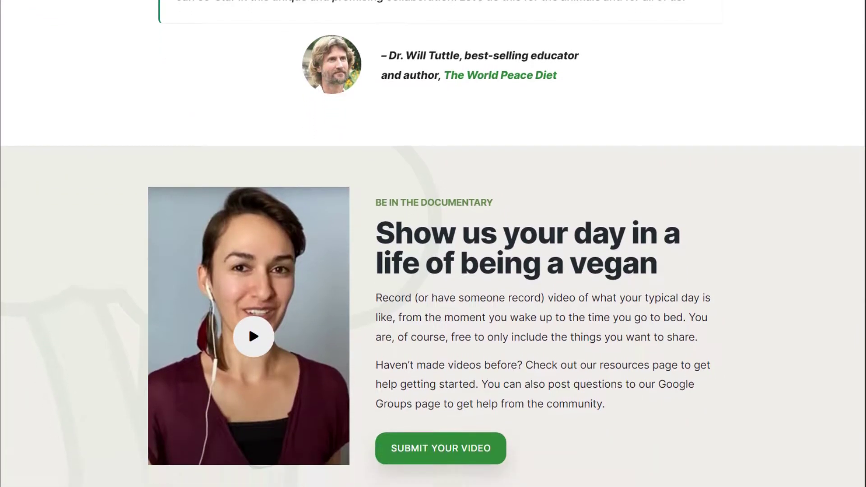
{"action": "scroll", "coordinate": [433, 243], "scroll_direction": "down", "scroll_amount": 3}
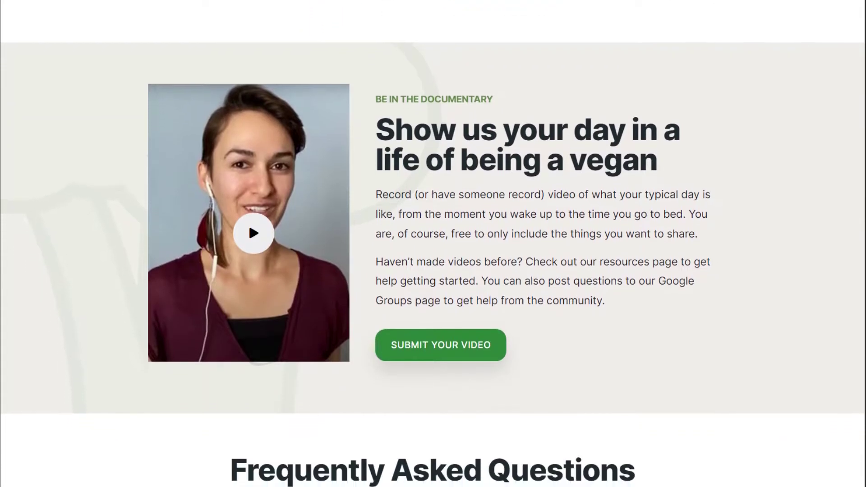
{"action": "scroll", "coordinate": [433, 244], "scroll_direction": "down", "scroll_amount": 3}
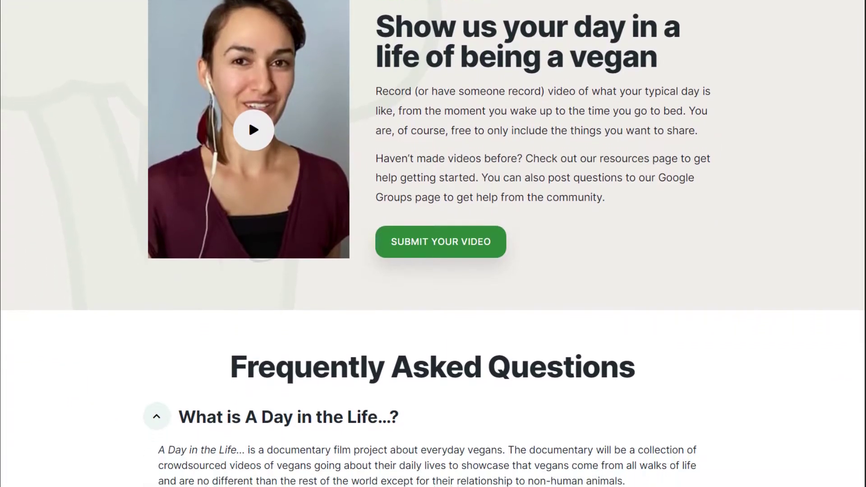
{"action": "scroll", "coordinate": [433, 244], "scroll_direction": "down", "scroll_amount": 3}
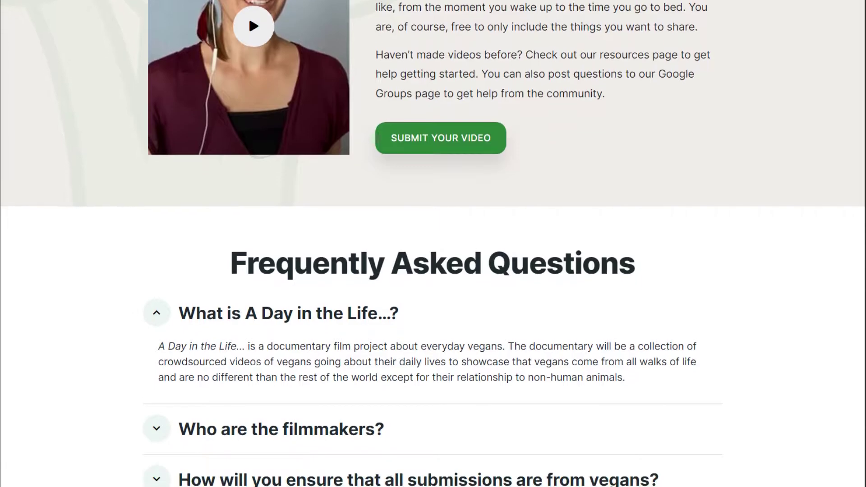
{"action": "scroll", "coordinate": [433, 243], "scroll_direction": "down", "scroll_amount": 3}
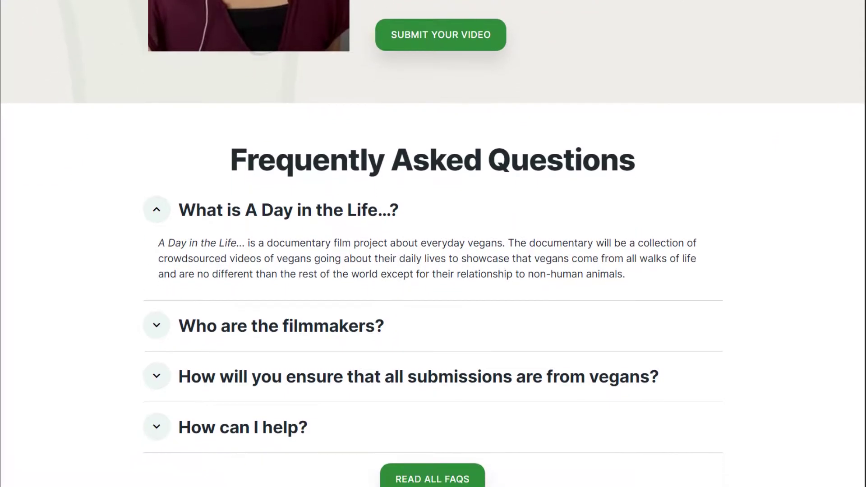
{"action": "scroll", "coordinate": [433, 244], "scroll_direction": "down", "scroll_amount": 2}
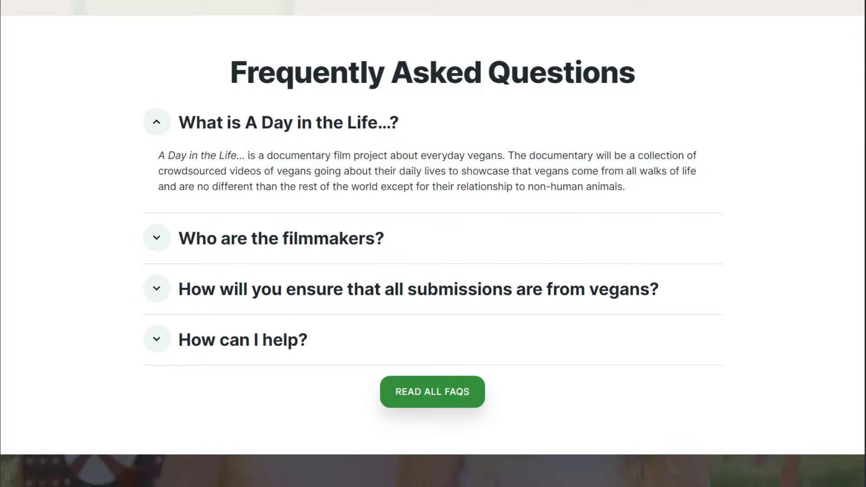
{"action": "scroll", "coordinate": [433, 244], "scroll_direction": "down", "scroll_amount": 5}
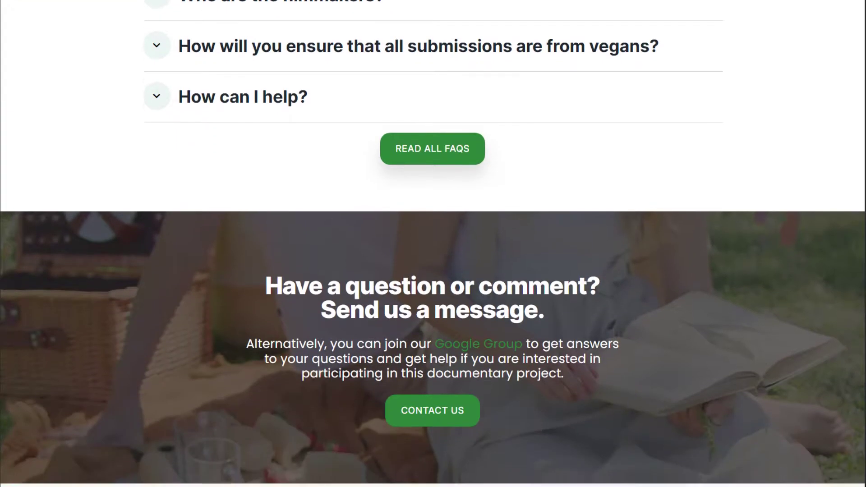
{"action": "scroll", "coordinate": [433, 243], "scroll_direction": "down", "scroll_amount": 3}
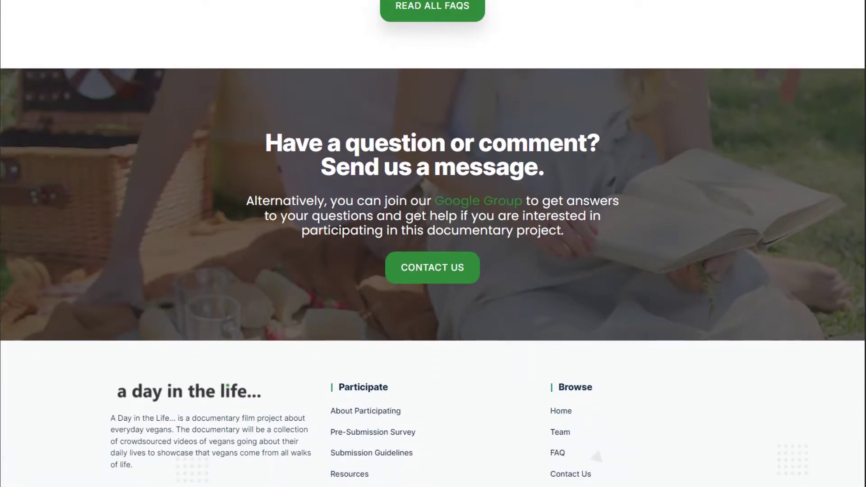
{"action": "scroll", "coordinate": [433, 244], "scroll_direction": "down", "scroll_amount": 2}
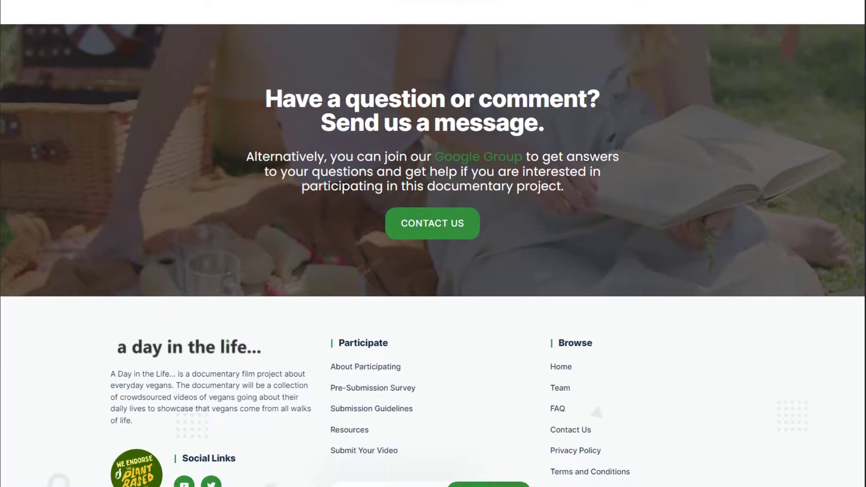
{"action": "scroll", "coordinate": [433, 244], "scroll_direction": "down", "scroll_amount": 2}
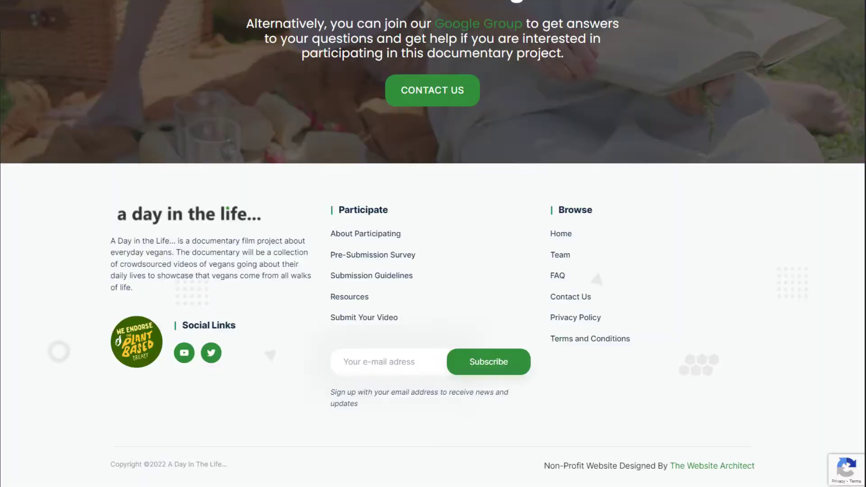
{"action": "scroll", "coordinate": [433, 244], "scroll_direction": "up", "scroll_amount": 15}
{"action": "scroll", "coordinate": [433, 243], "scroll_direction": "down", "scroll_amount": 4}
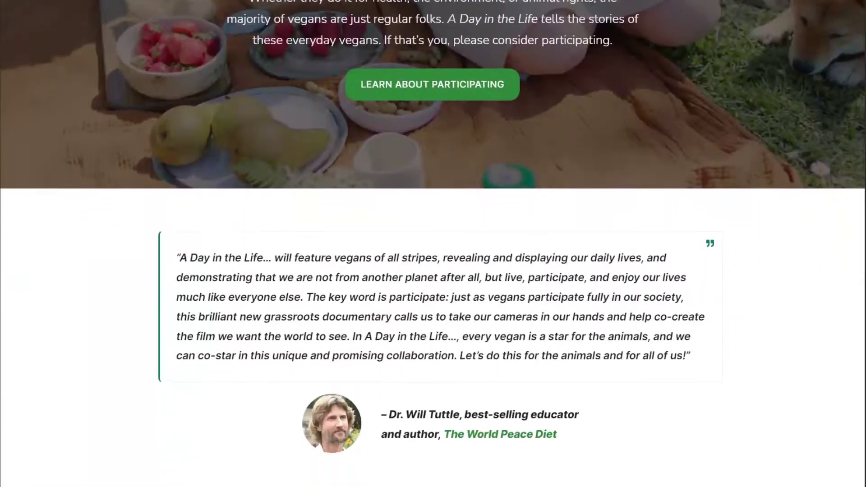
{"action": "scroll", "coordinate": [433, 244], "scroll_direction": "down", "scroll_amount": 8}
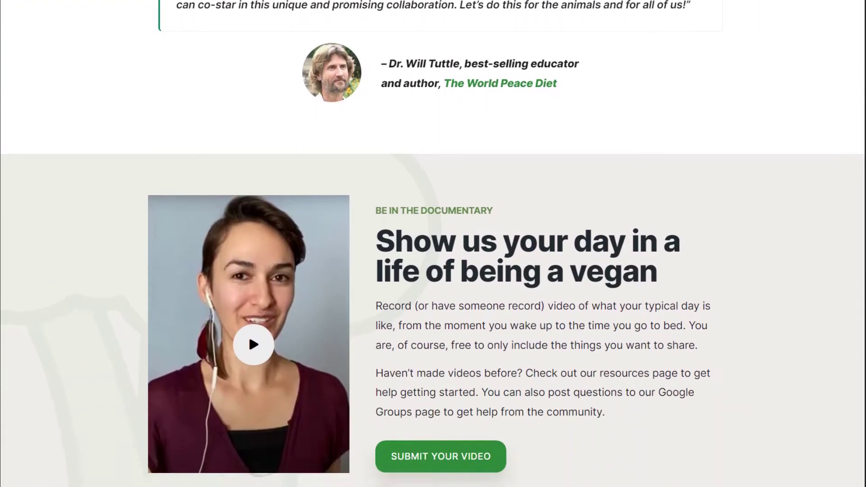
{"action": "scroll", "coordinate": [433, 244], "scroll_direction": "down", "scroll_amount": 8}
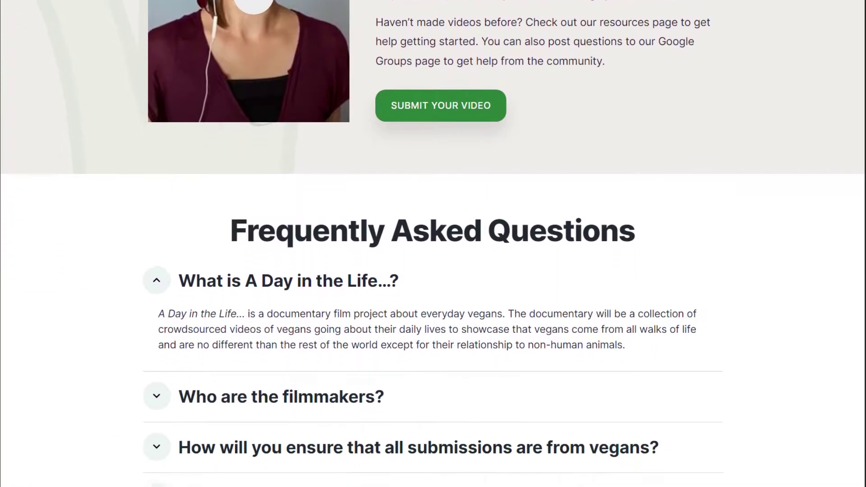
{"action": "scroll", "coordinate": [433, 244], "scroll_direction": "down", "scroll_amount": 8}
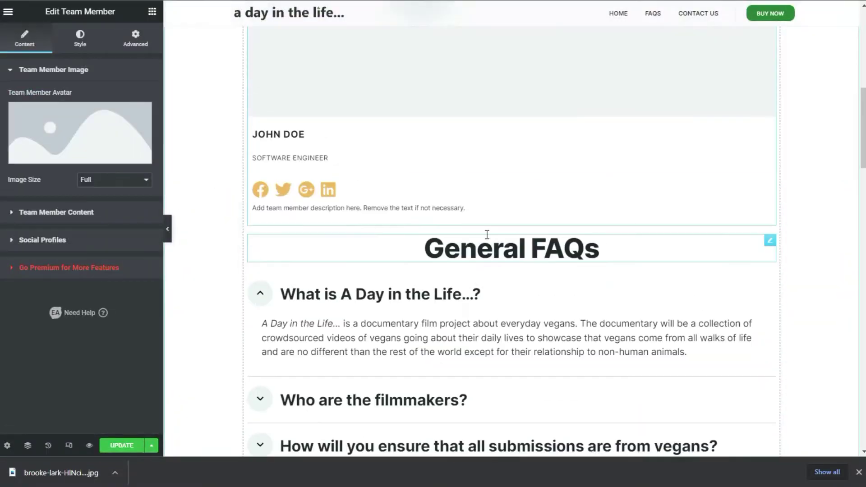
- Scroll back up to the Our Team section with its new vegan food-table banner
{"action": "scroll", "coordinate": [440, 205], "scroll_direction": "up", "scroll_amount": 3}
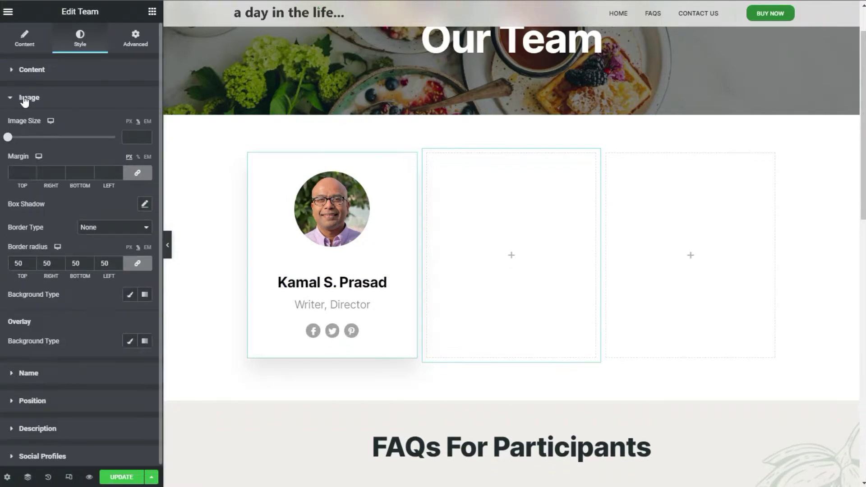
- Nudge the Team widget's Image Size slider to resize the member photo
{"action": "left_click_drag", "start_coordinate": [8, 137], "coordinate": [9, 138]}
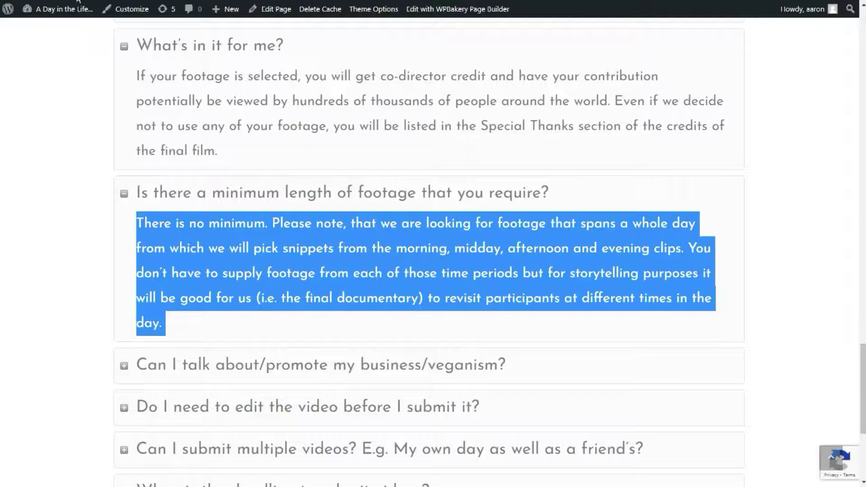
- Collapse the old FAQ's minimum footage length answer
{"action": "scroll", "coordinate": [78, 137], "scroll_direction": "down", "scroll_amount": 1}
{"action": "left_click", "coordinate": [219, 145]}
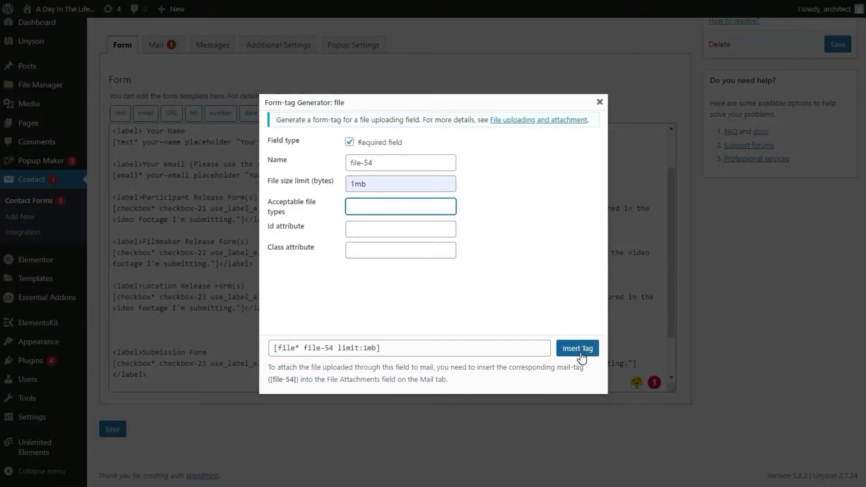
- Insert the Video Files upload tag into the submission form
{"action": "left_click", "coordinate": [577, 348]}
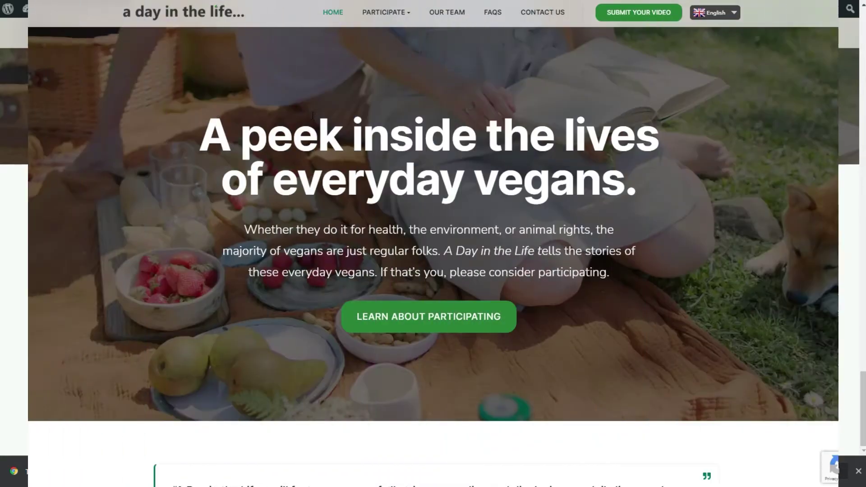
- Scroll through the redesigned home page, then go to About Participating
{"action": "scroll", "coordinate": [147, 140], "scroll_direction": "down", "scroll_amount": 8}
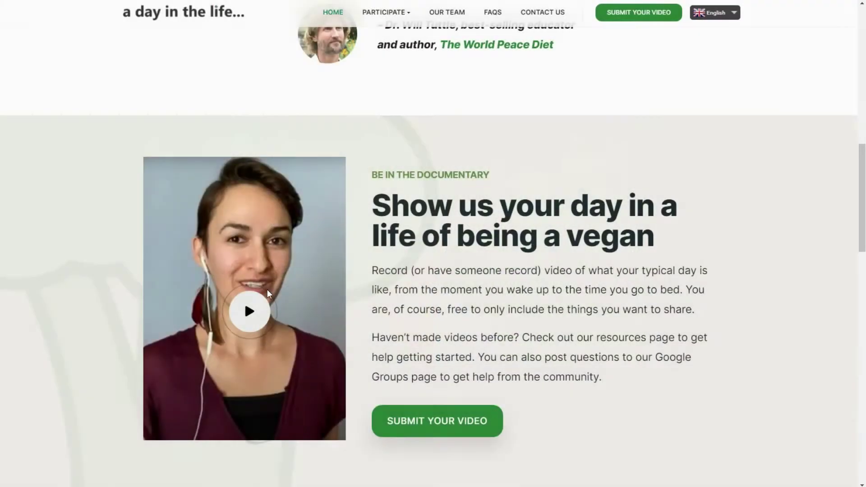
{"action": "scroll", "coordinate": [267, 292], "scroll_direction": "down", "scroll_amount": 15}
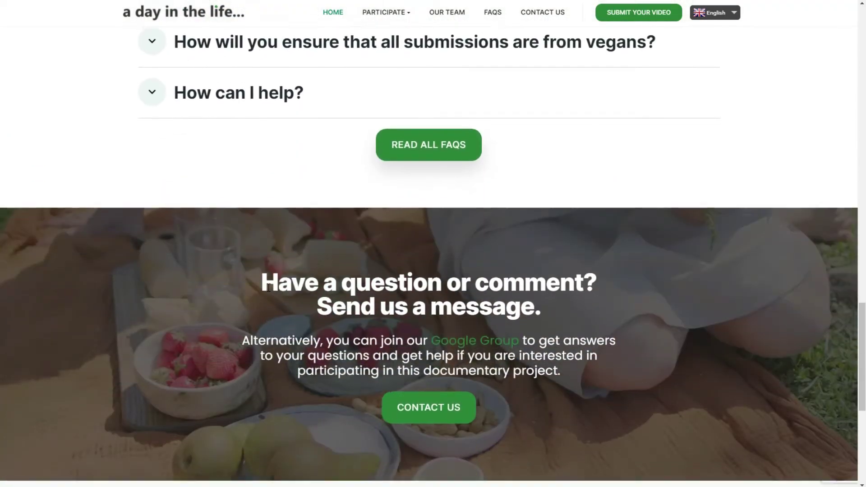
{"action": "scroll", "coordinate": [268, 289], "scroll_direction": "down", "scroll_amount": 7}
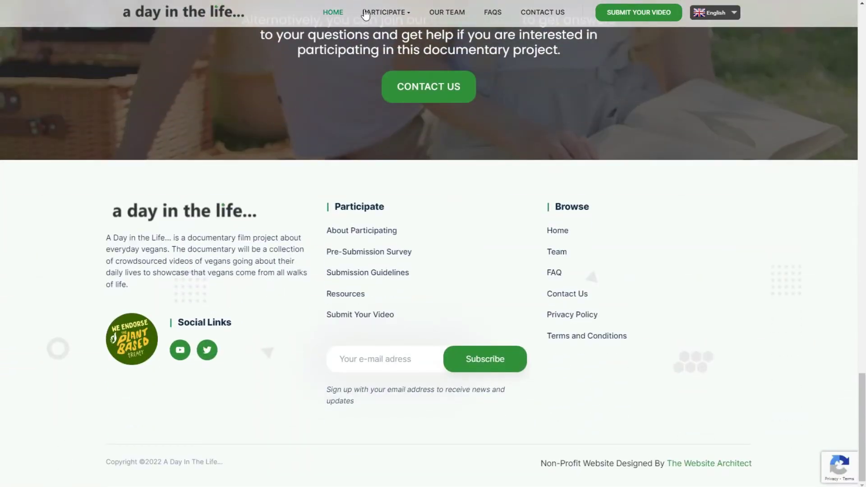
{"action": "left_click", "coordinate": [378, 37]}
- View the writer-director's full biography popup in Our Team, then close it
{"action": "scroll", "coordinate": [101, 154], "scroll_direction": "down", "scroll_amount": 6}
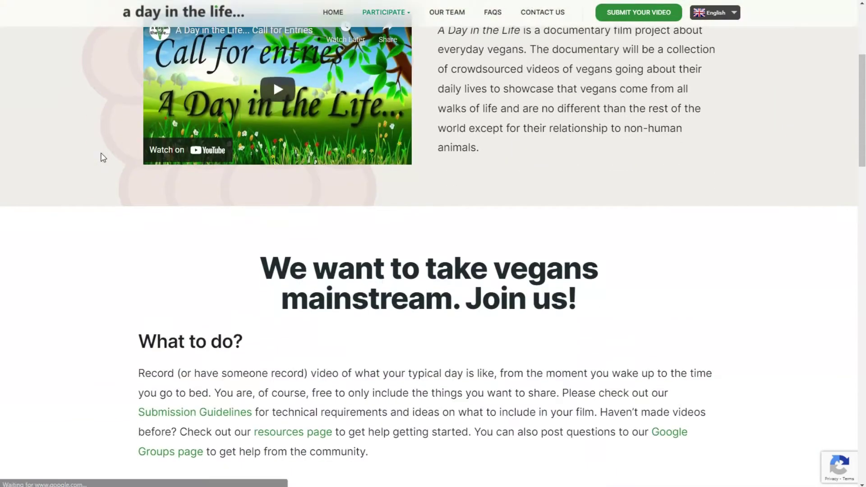
{"action": "scroll", "coordinate": [103, 157], "scroll_direction": "down", "scroll_amount": 12}
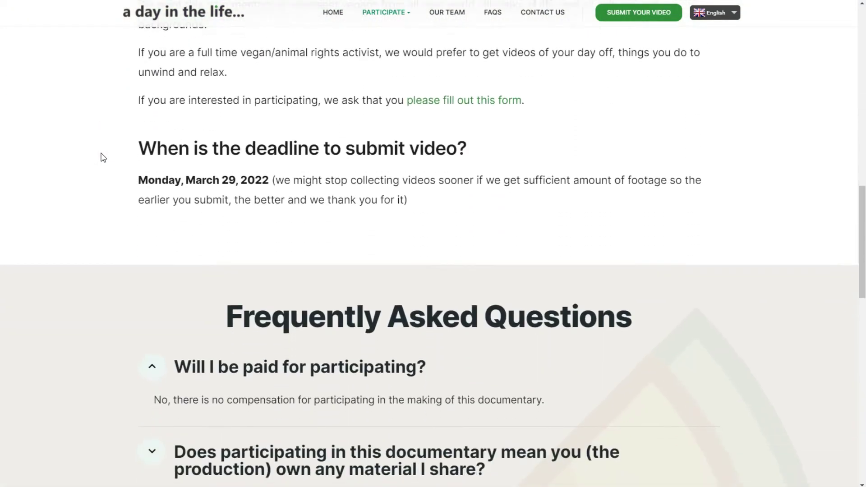
{"action": "scroll", "coordinate": [103, 157], "scroll_direction": "down", "scroll_amount": 10}
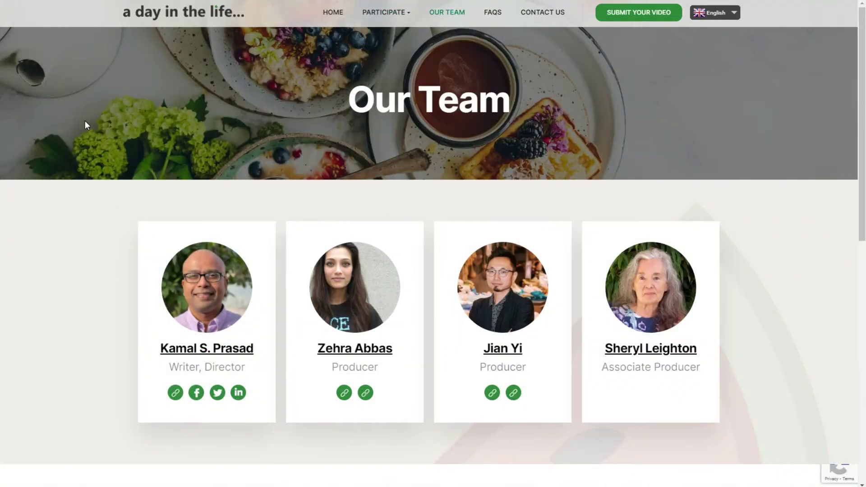
{"action": "scroll", "coordinate": [104, 149], "scroll_direction": "down", "scroll_amount": 1}
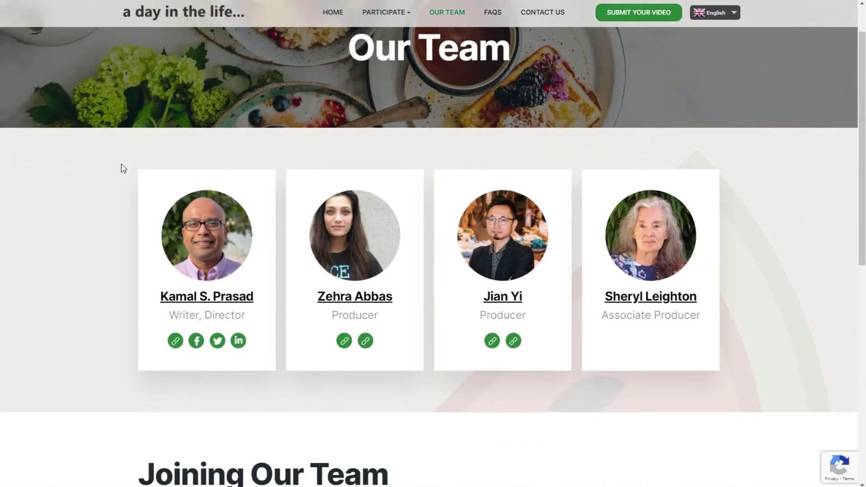
{"action": "left_click", "coordinate": [202, 246]}
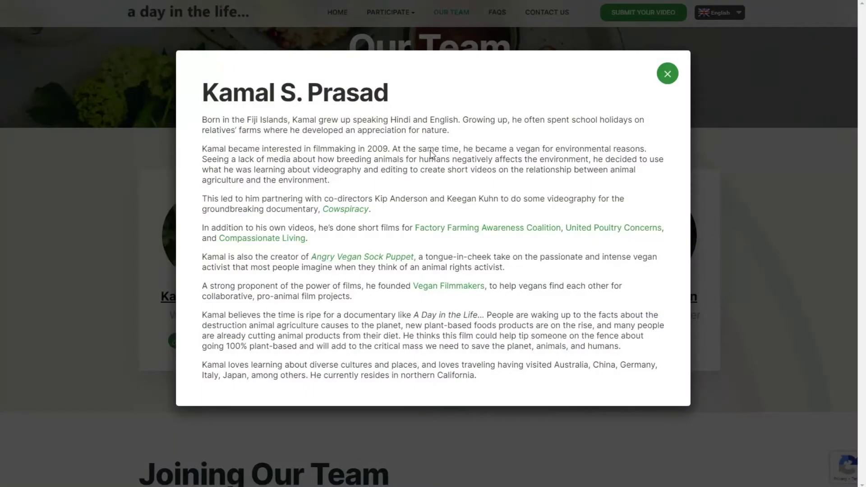
{"action": "left_click", "coordinate": [667, 74]}
- Expand the FAQ answers on who the filmmakers are and ensuring submissions are vegan
{"action": "scroll", "coordinate": [64, 196], "scroll_direction": "down", "scroll_amount": 8}
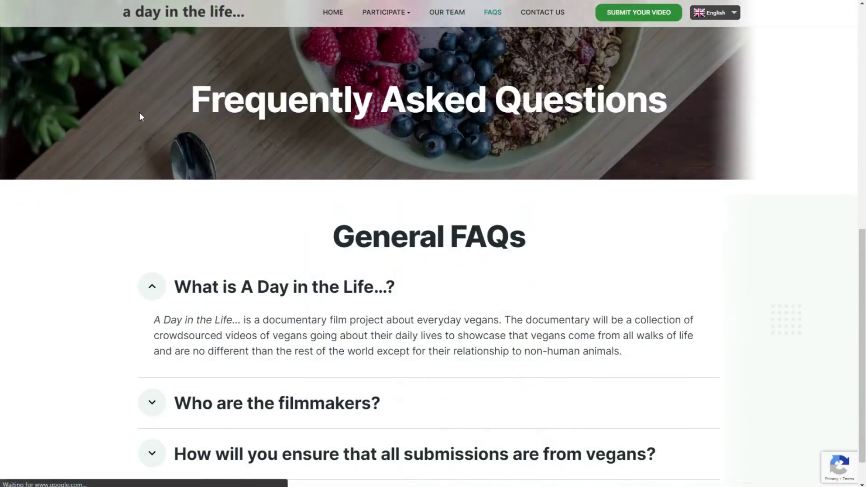
{"action": "scroll", "coordinate": [139, 115], "scroll_direction": "down", "scroll_amount": 5}
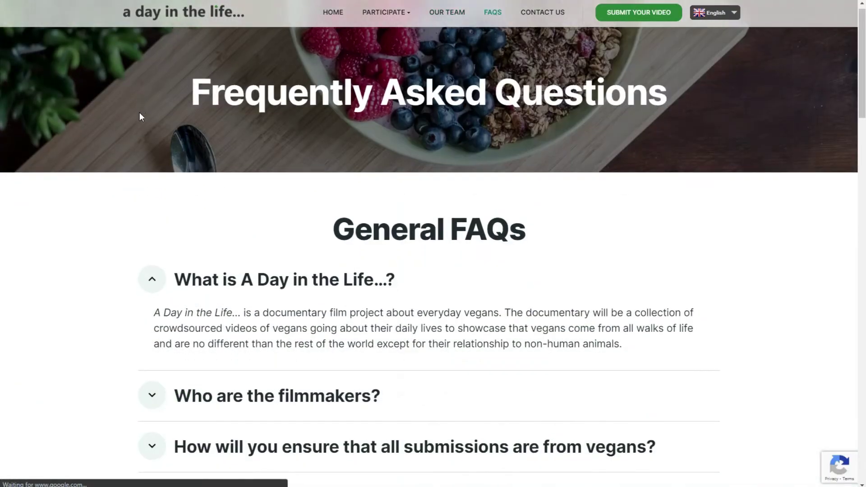
{"action": "left_click", "coordinate": [242, 154]}
{"action": "left_click", "coordinate": [248, 194]}
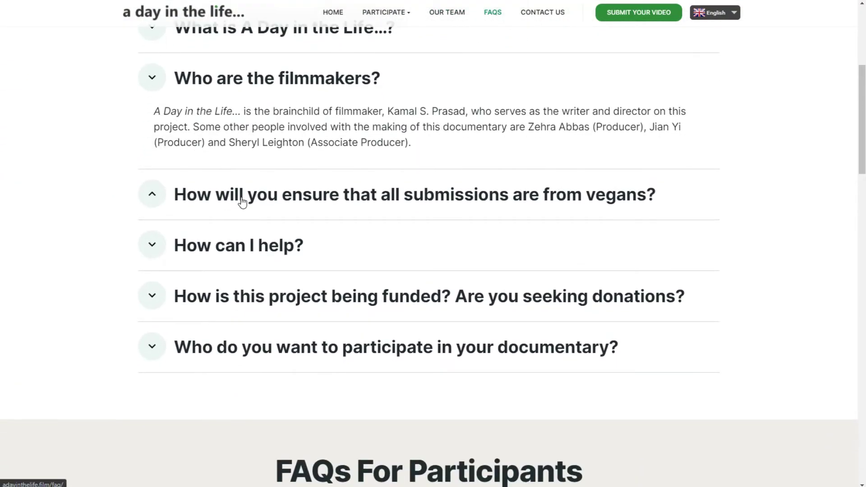